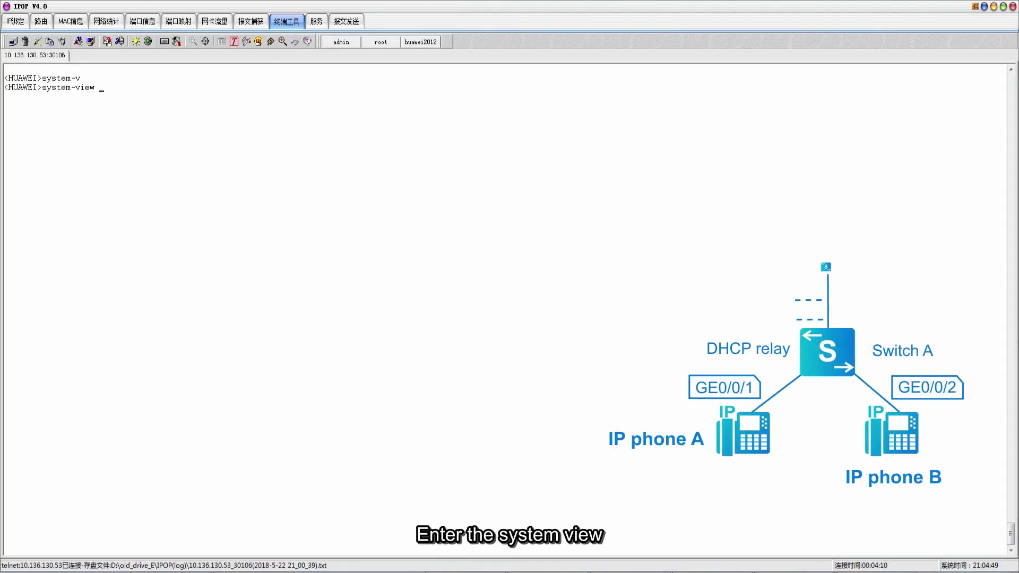
In system view, rename the switch to SwitchA and create VLAN 100
{"action": "key", "text": "Return"}
{"action": "type", "text": "sysna"}
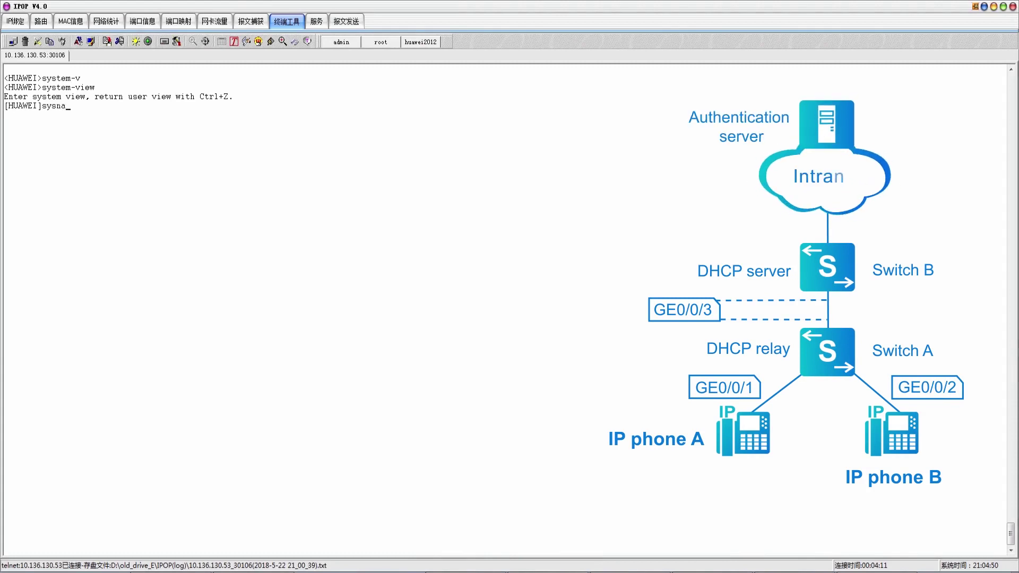
{"action": "type", "text": "me SwitchA"}
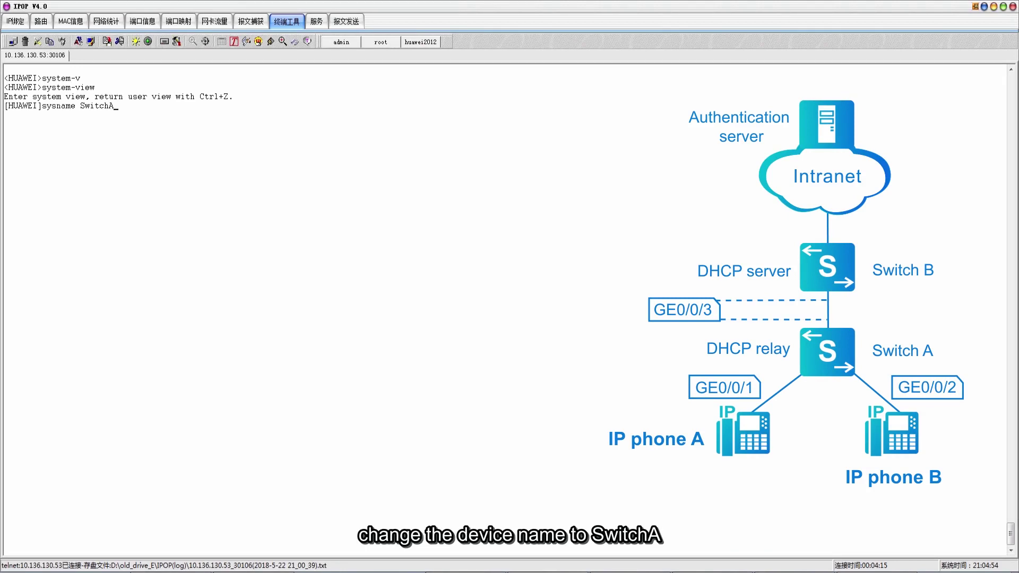
{"action": "key", "text": "Return"}
{"action": "type", "text": "vlan batch 100"}
{"action": "key", "text": "Return"}
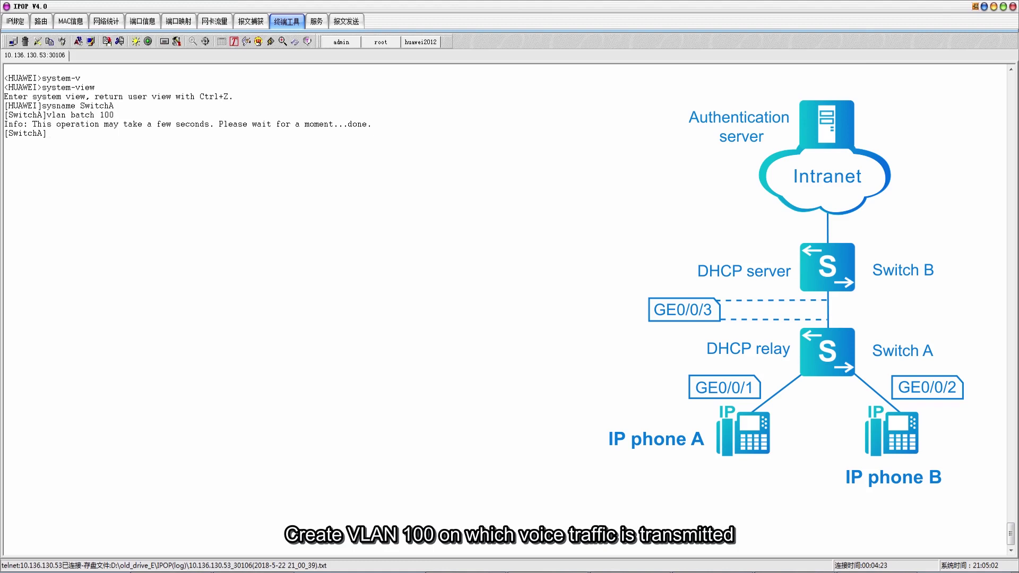
Make GE0/0/1 a hybrid port untagged in VLAN 100
{"action": "type", "text": "interface giga0/0/1"}
{"action": "key", "text": "Return"}
{"action": "type", "text": "port"}
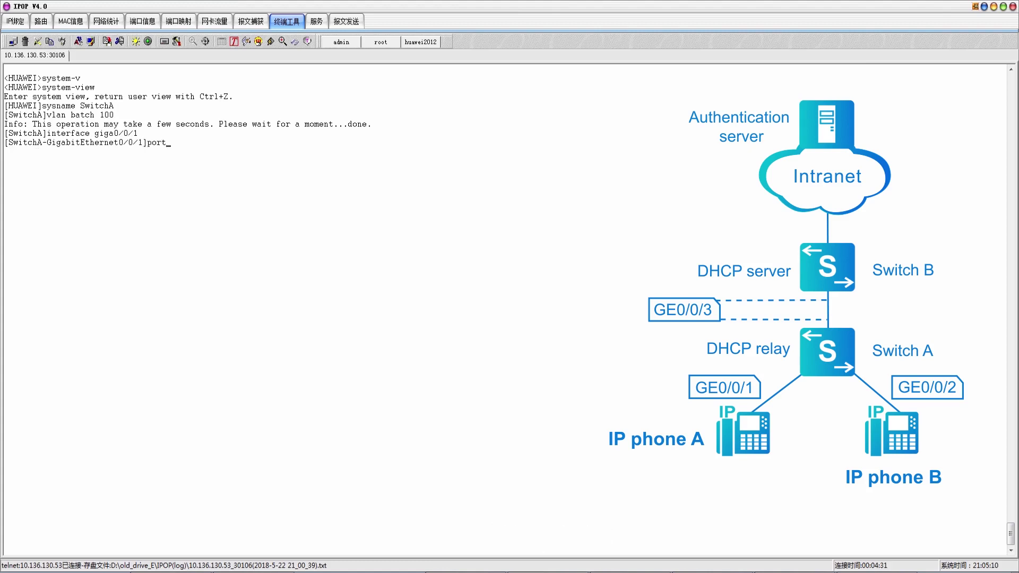
{"action": "type", "text": " link-type hybrid"}
{"action": "key", "text": "Return"}
{"action": "type", "text": "port hybrid un"}
{"action": "key", "text": "Tab"}
{"action": "type", "text": "vlan 100"}
{"action": "key", "text": "Return"}
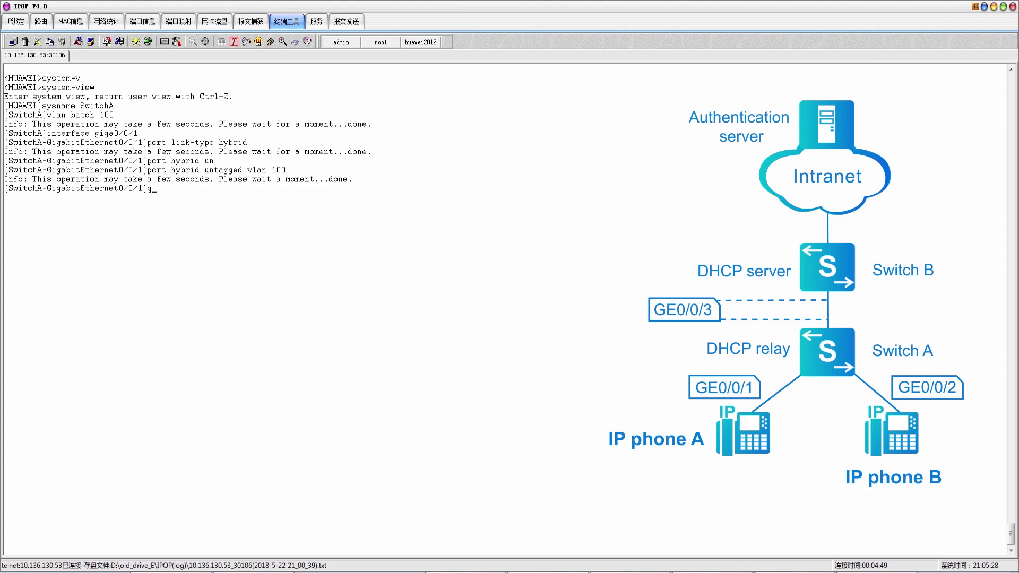
{"action": "type", "text": "quit"}
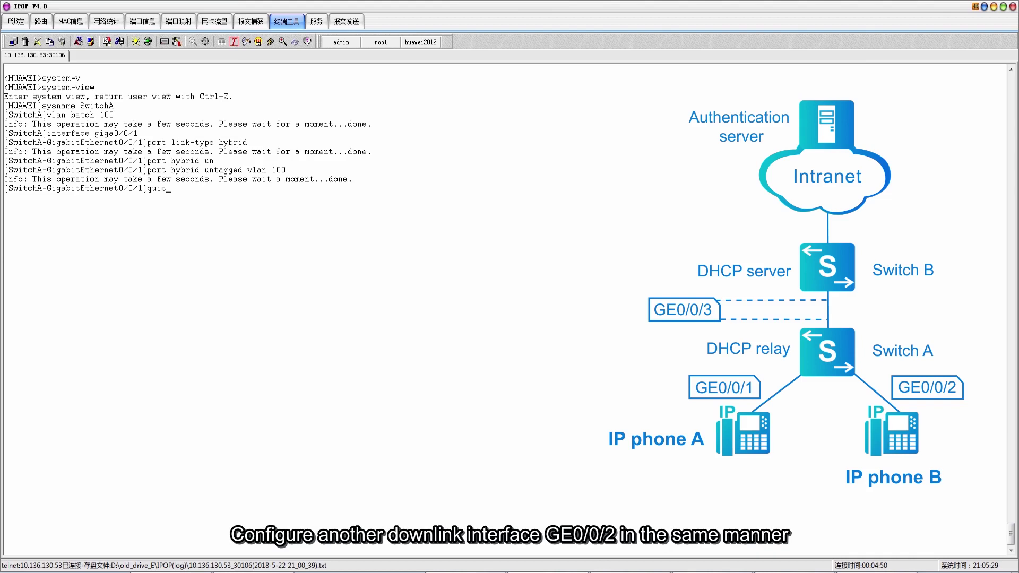
{"action": "key", "text": "Return"}
Make GE0/0/2 a hybrid port untagged in VLAN 100
{"action": "type", "text": "interface giga0/0/2"}
{"action": "key", "text": "Return"}
{"action": "type", "text": "port link-type hybrid"}
{"action": "key", "text": "Return"}
{"action": "type", "text": "port hy"}
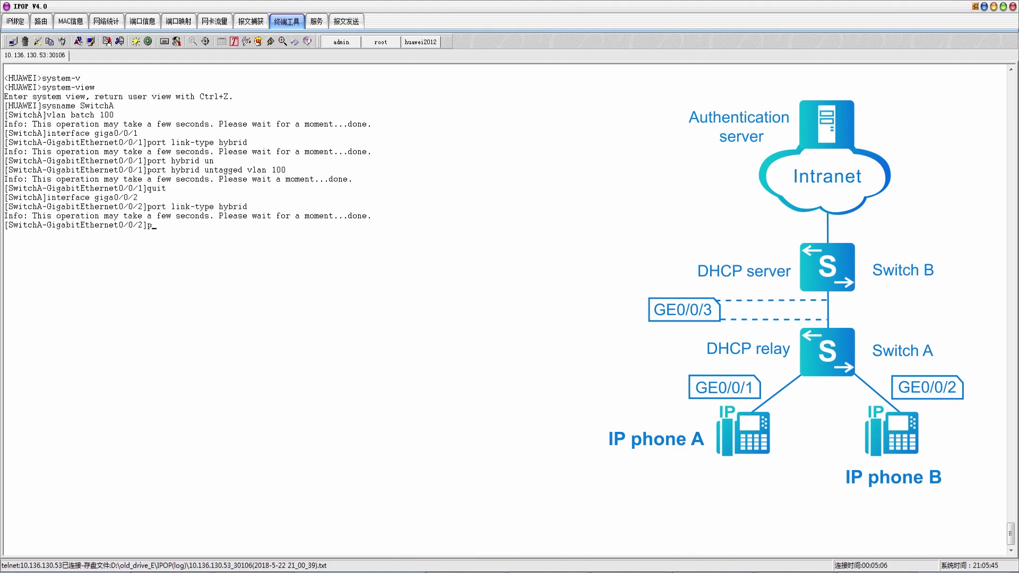
{"action": "type", "text": "brid unt"}
{"action": "key", "text": "Tab"}
{"action": "type", "text": "vlan 100"}
{"action": "key", "text": "Return"}
{"action": "type", "text": "quit"}
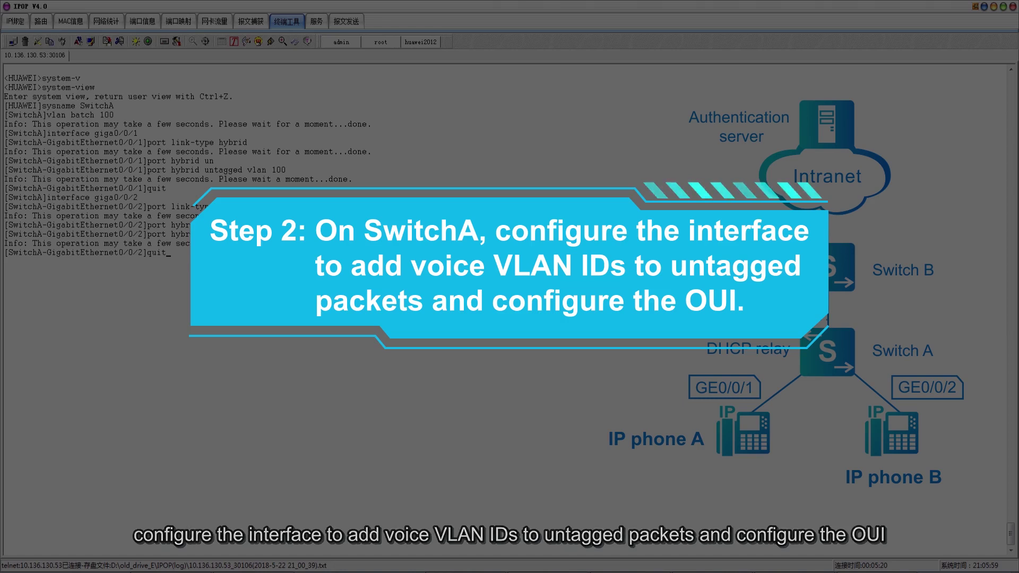
{"action": "key", "text": "Return"}
{"action": "type", "text": "voice-v"}
{"action": "key", "text": "Tab"}
{"action": "type", "text": "mac-ad"}
{"action": "key", "text": "Tab"}
{"action": "type", "text": "000"}
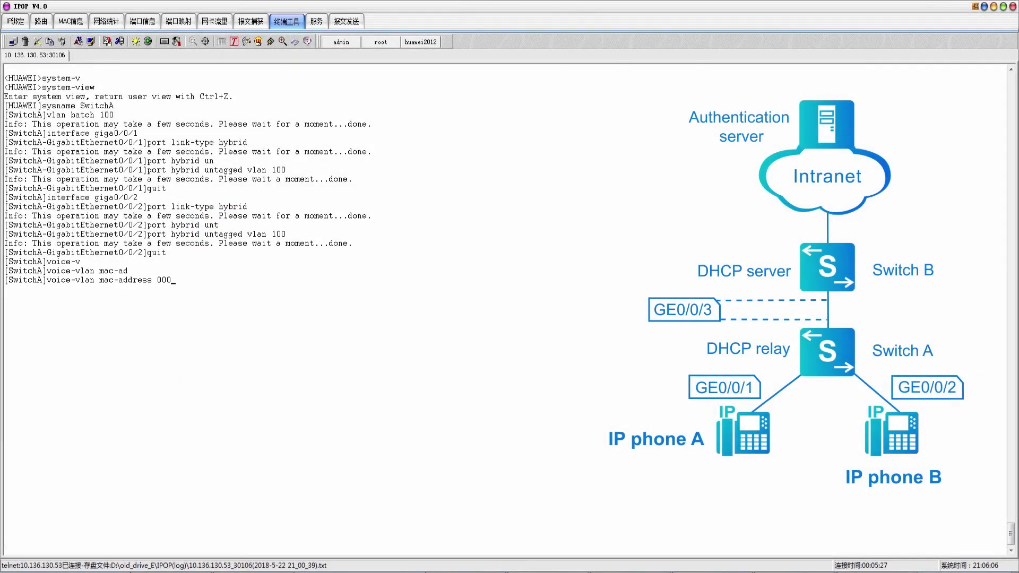
{"action": "type", "text": "0-0011-2222 mask ffff-ffff-0000"}
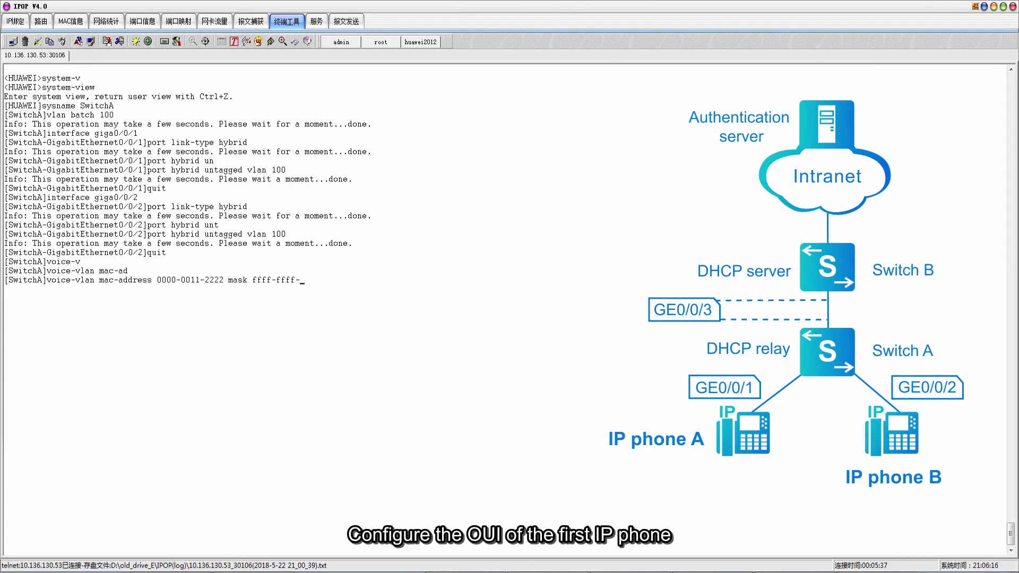
{"action": "key", "text": "Return"}
{"action": "type", "text": "voice-vlan mac-address 00"}
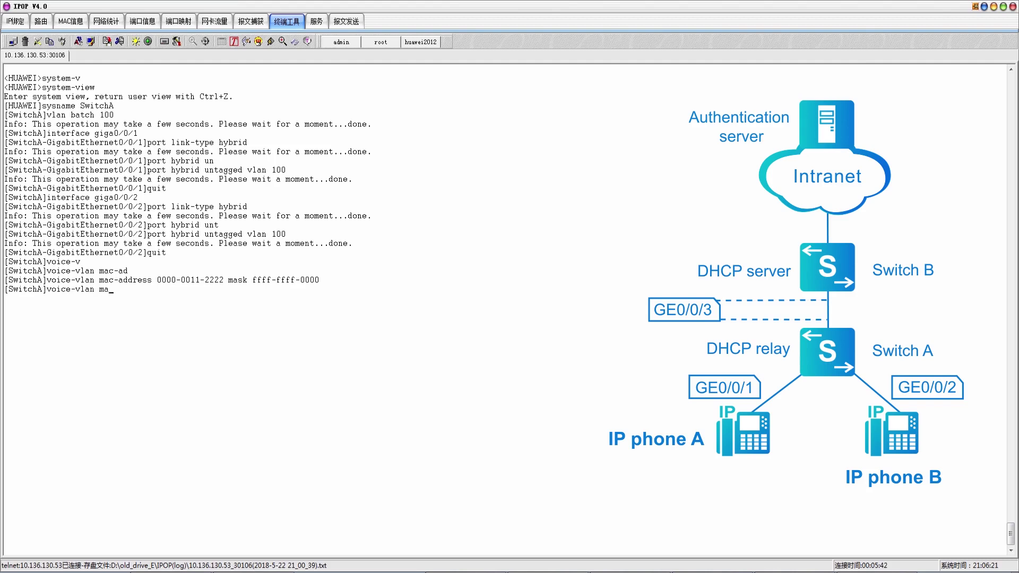
{"action": "type", "text": "00-0011-3333 mask ffff-ffff-0000"}
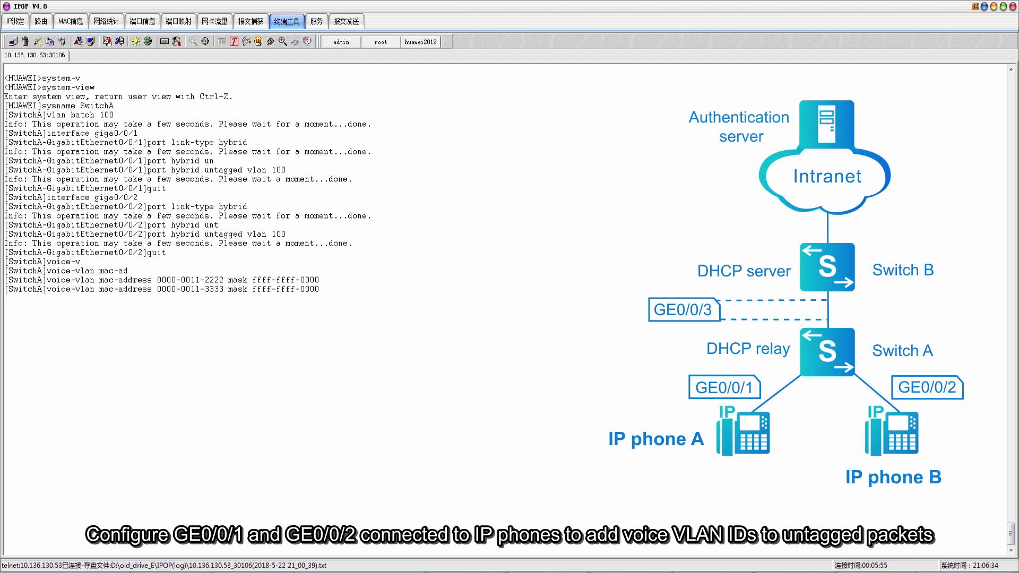
{"action": "key", "text": "Return"}
{"action": "type", "text": "interface giga0/0"}
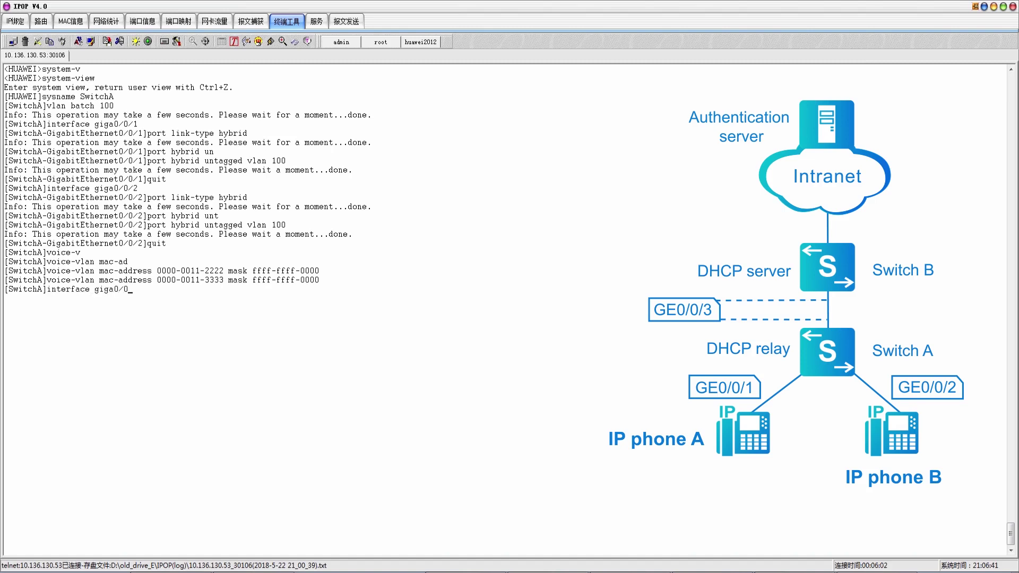
{"action": "type", "text": "/1"}
{"action": "key", "text": "Return"}
{"action": "type", "text": "voice-vlan 100 "}
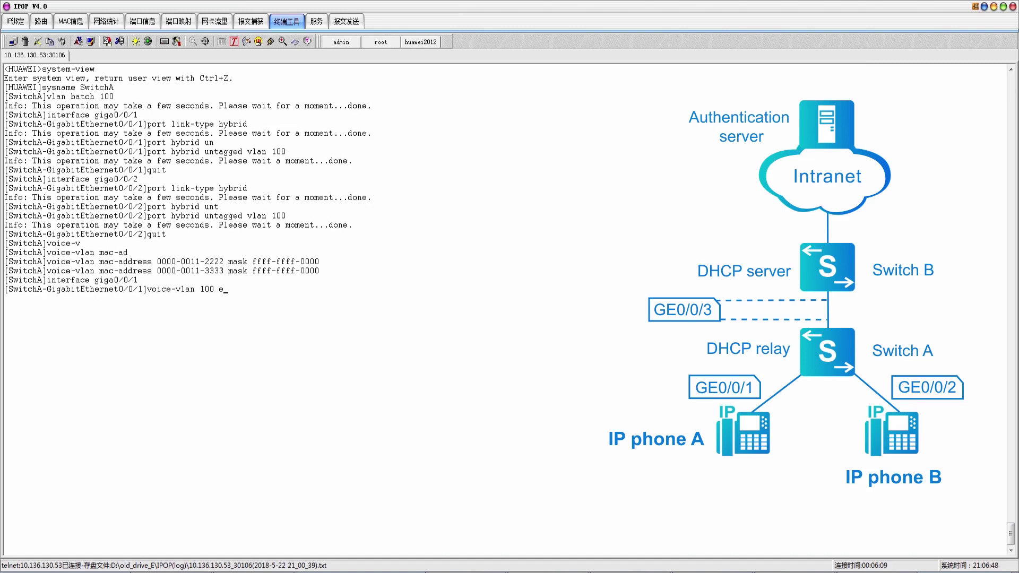
{"action": "type", "text": "en"}
{"action": "key", "text": "Tab"}
{"action": "type", "text": "in"}
{"action": "key", "text": "Tab"}
{"action": "type", "text": "u"}
{"action": "key", "text": "Tab"}
{"action": "key", "text": "Return"}
{"action": "type", "text": "quit"}
{"action": "key", "text": "Return"}
Enable voice VLAN 100 include-untagged on GE0/0/2
{"action": "type", "text": "interface giga0/0"}
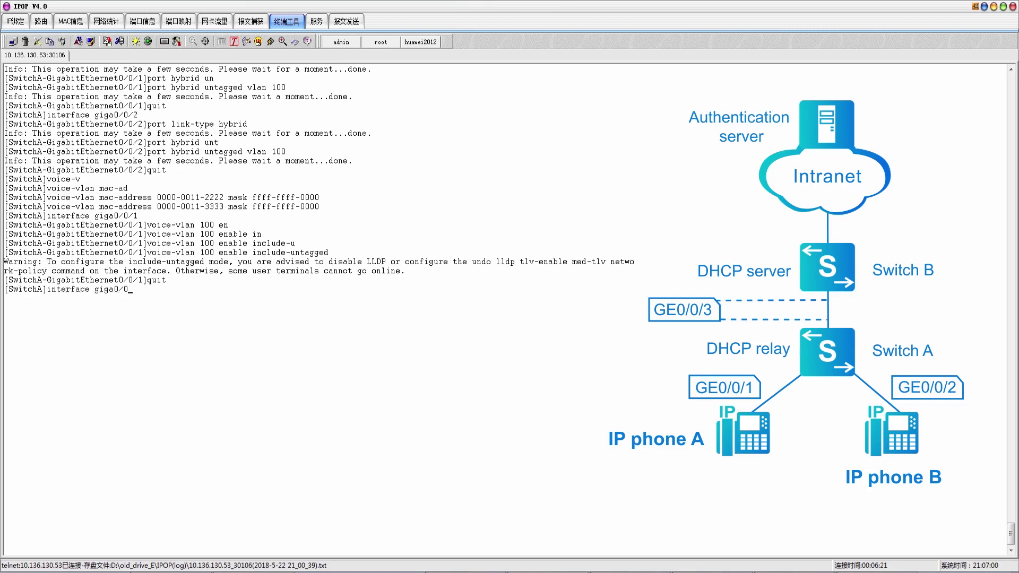
{"action": "type", "text": "/2"}
{"action": "key", "text": "Return"}
{"action": "type", "text": "voice-v"}
{"action": "key", "text": "Tab"}
{"action": "type", "text": "100 en"}
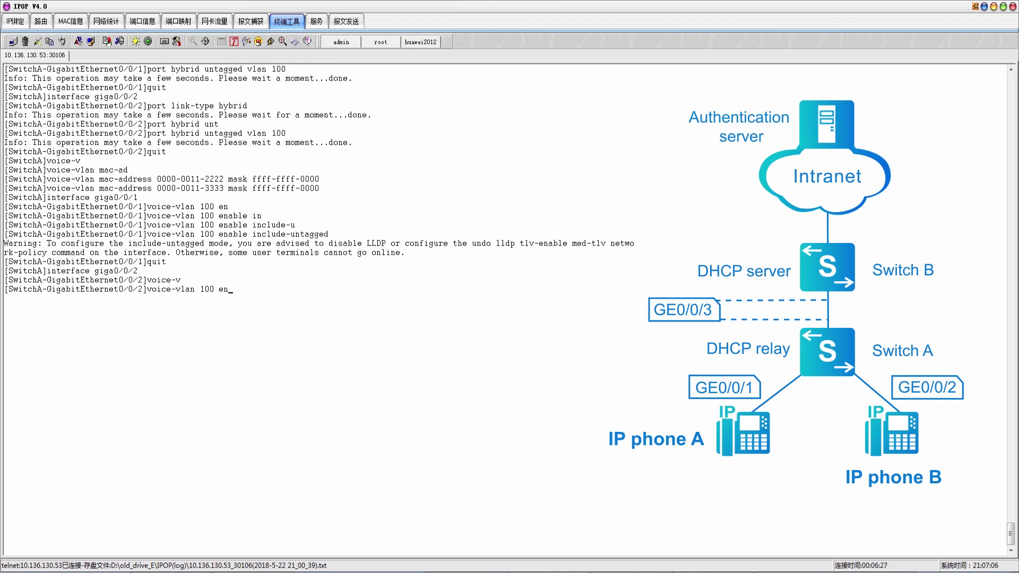
{"action": "key", "text": "Tab"}
{"action": "type", "text": "in"}
{"action": "key", "text": "Tab"}
{"action": "type", "text": "u"}
{"action": "key", "text": "Tab"}
{"action": "key", "text": "Return"}
{"action": "type", "text": "quit"}
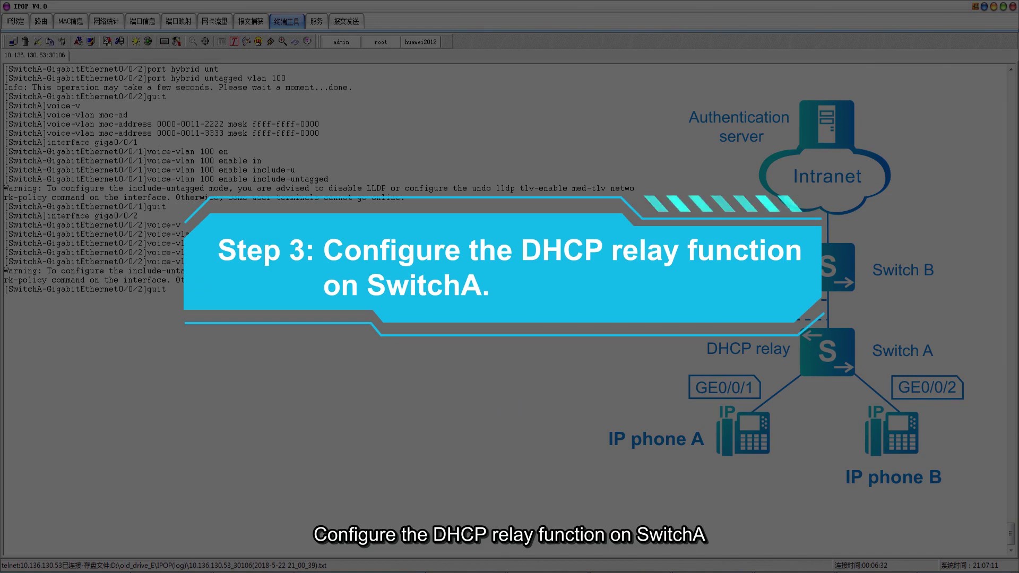
Enable DHCP globally and give VLANIF 100 the address 10.20.20.1/24
{"action": "key", "text": "Return"}
{"action": "type", "text": "dhc"}
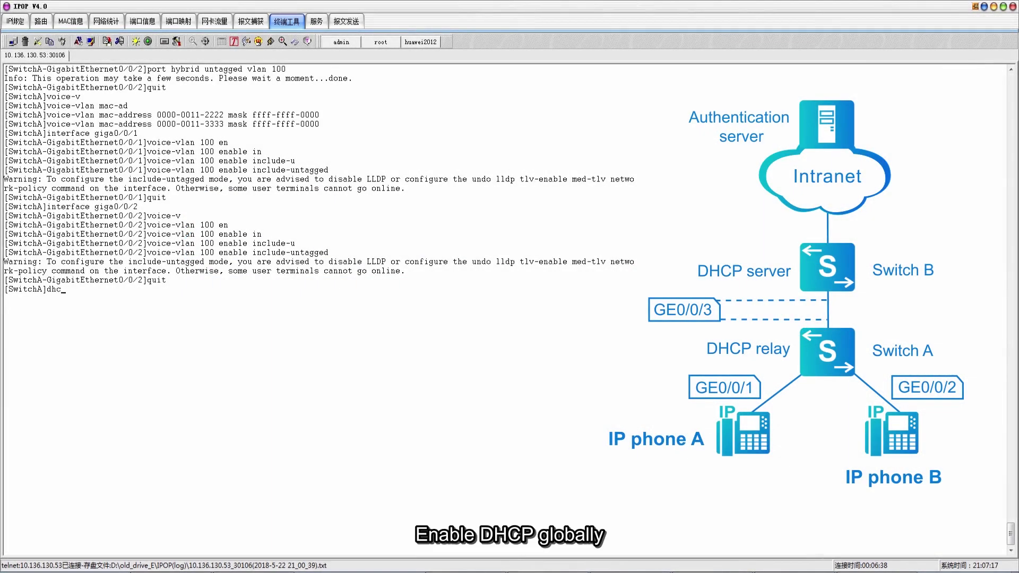
{"action": "type", "text": "p enable"}
{"action": "key", "text": "Return"}
{"action": "type", "text": "interface vlanif 100"}
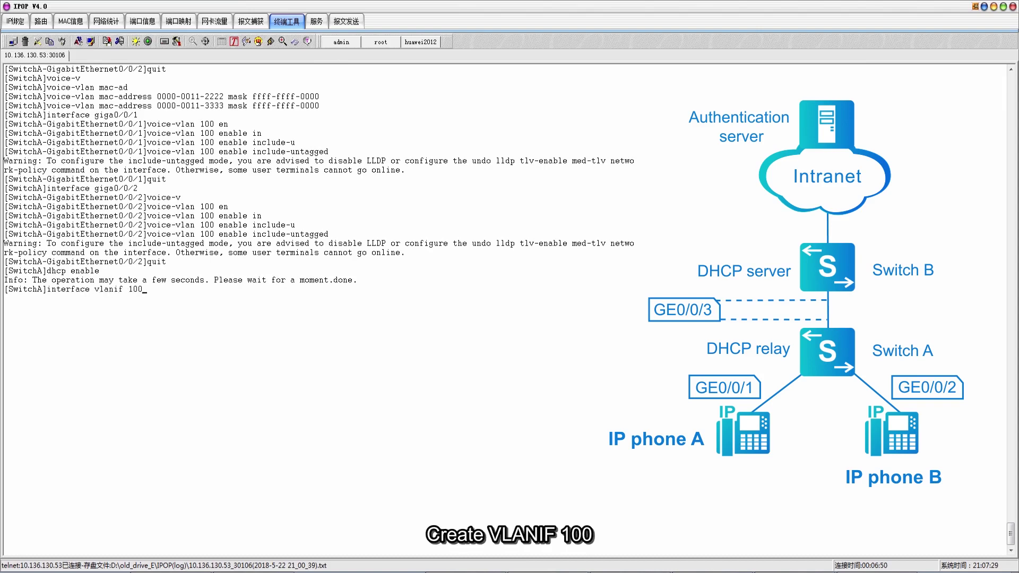
{"action": "key", "text": "Return"}
{"action": "type", "text": "ip addre"}
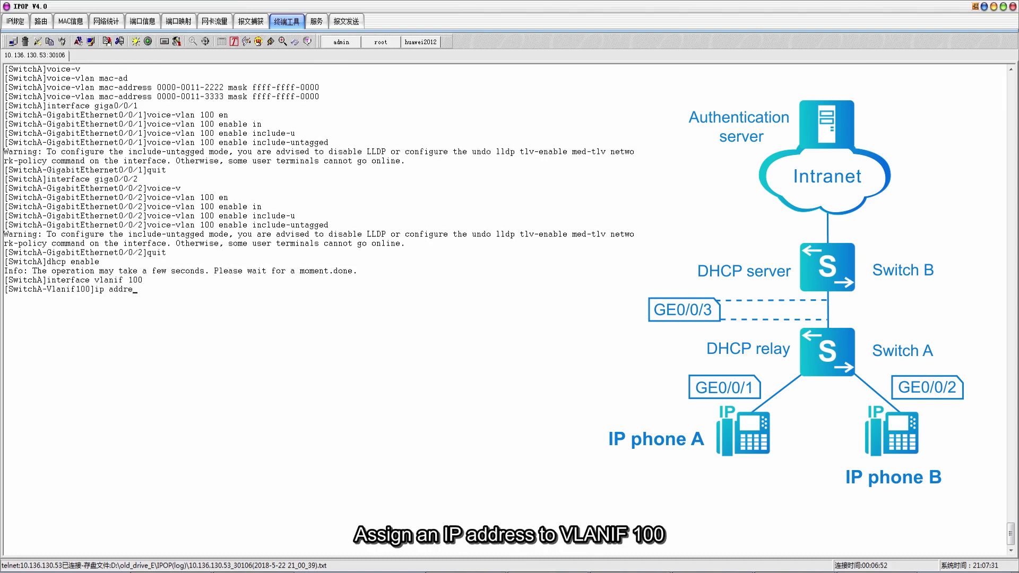
{"action": "type", "text": "ss 10.20.20.1 24"}
{"action": "key", "text": "Return"}
Set VLANIF 100 to DHCP relay mode with server-ip 10.10.20.2
{"action": "type", "text": "dhcp sel"}
{"action": "key", "text": "Tab"}
{"action": "type", "text": "re"}
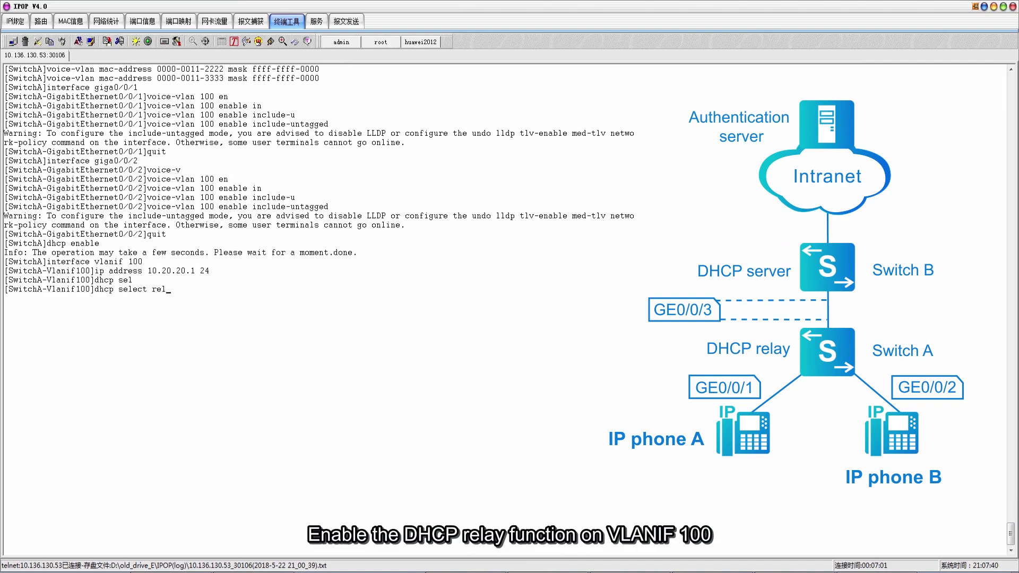
{"action": "type", "text": "l"}
{"action": "key", "text": "Tab"}
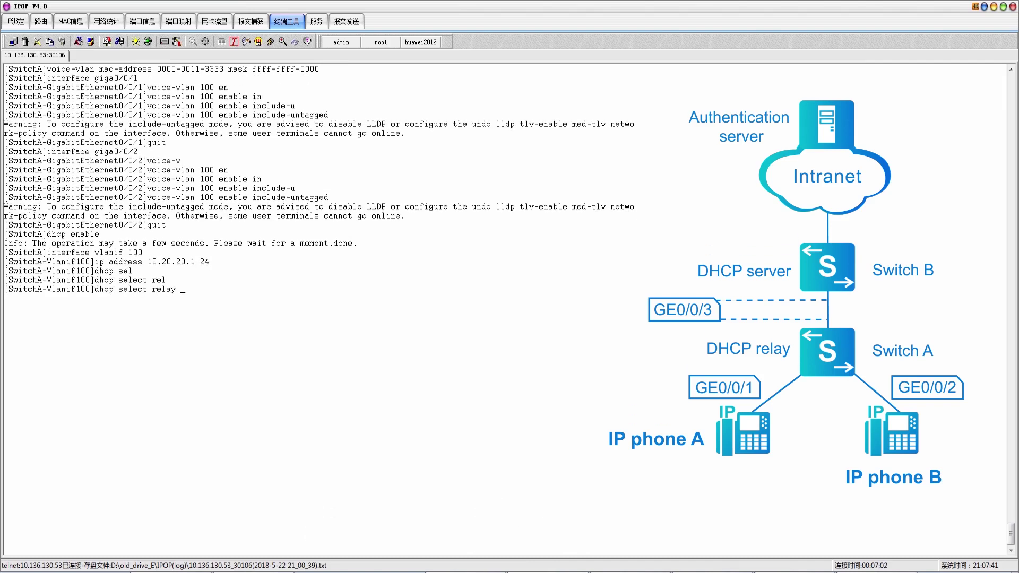
{"action": "key", "text": "Return"}
{"action": "type", "text": "dhc"}
{"action": "key", "text": "Tab"}
{"action": "type", "text": "rel"}
{"action": "key", "text": "Tab"}
{"action": "type", "text": "se"}
{"action": "key", "text": "Tab"}
{"action": "type", "text": "10.10.20.2"}
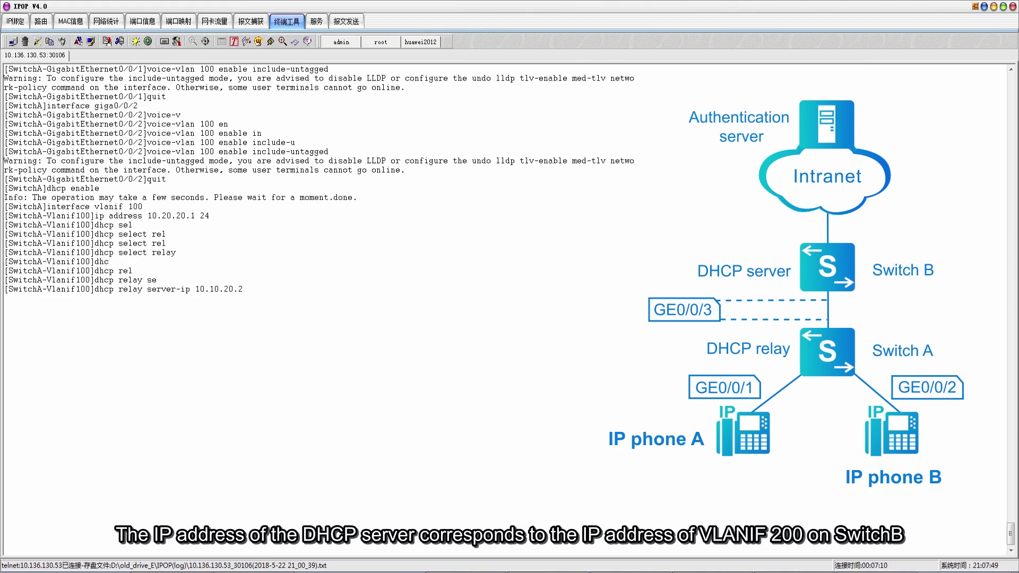
{"action": "key", "text": "Return"}
{"action": "type", "text": "quit"}
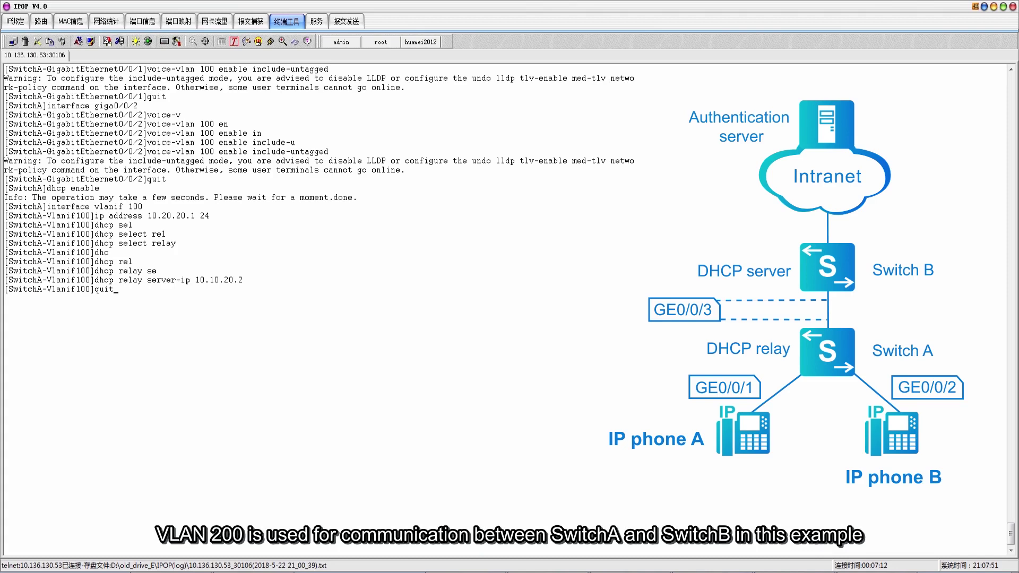
Create VLAN 200 and give VLANIF 200 the address 10.10.20.1/24
{"action": "key", "text": "Return"}
{"action": "type", "text": "vlan batch 200"}
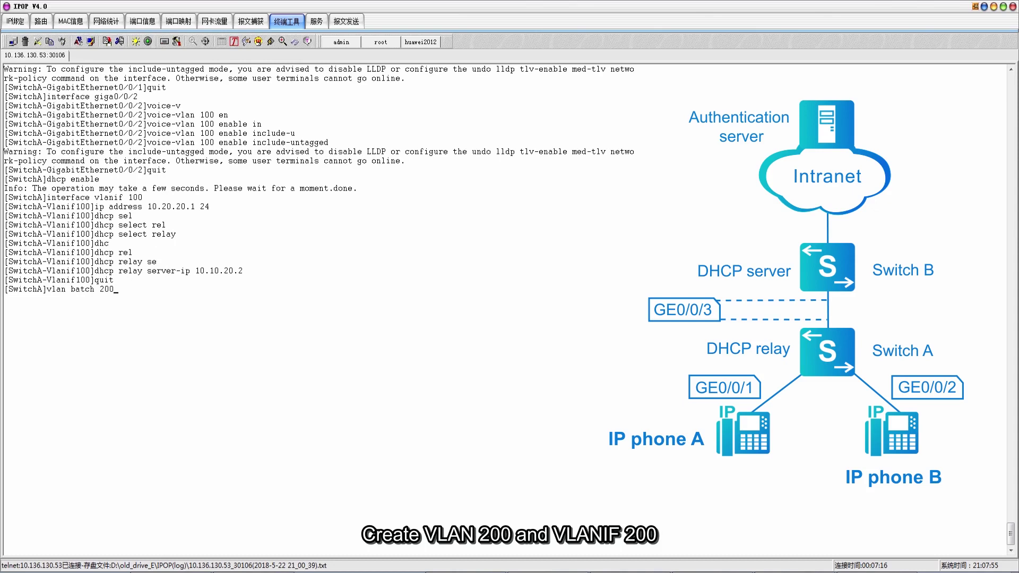
{"action": "key", "text": "Return"}
{"action": "type", "text": "interface vlanif 200"}
{"action": "key", "text": "Return"}
{"action": "type", "text": "ip address 10.10.20.1 24"}
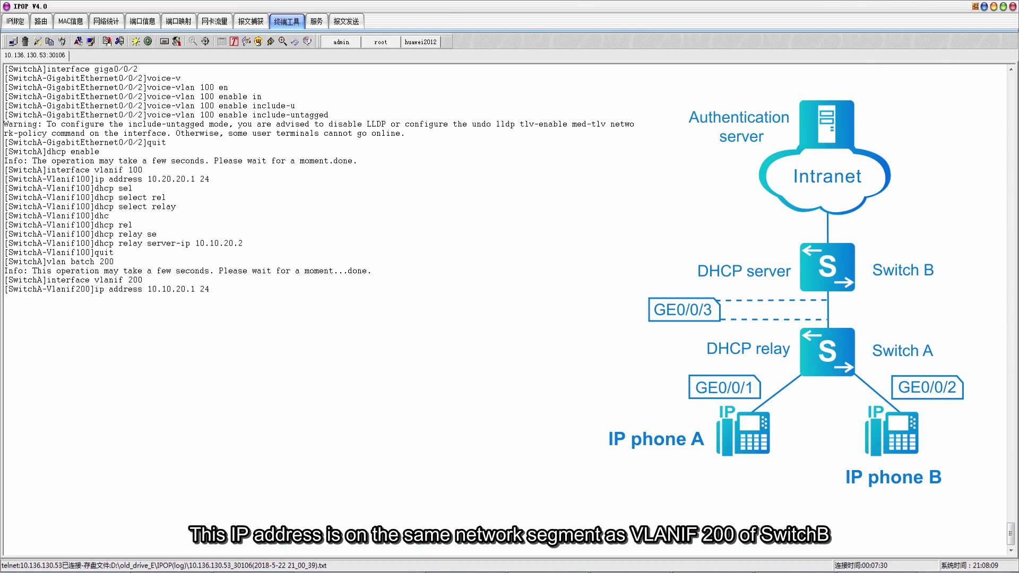
{"action": "key", "text": "Return"}
{"action": "type", "text": "quit"}
{"action": "key", "text": "Return"}
Make GE0/0/3 an access port with default VLAN 200
{"action": "type", "text": "interface giga0/0/3"}
{"action": "key", "text": "Return"}
{"action": "type", "text": "port link-type acc"}
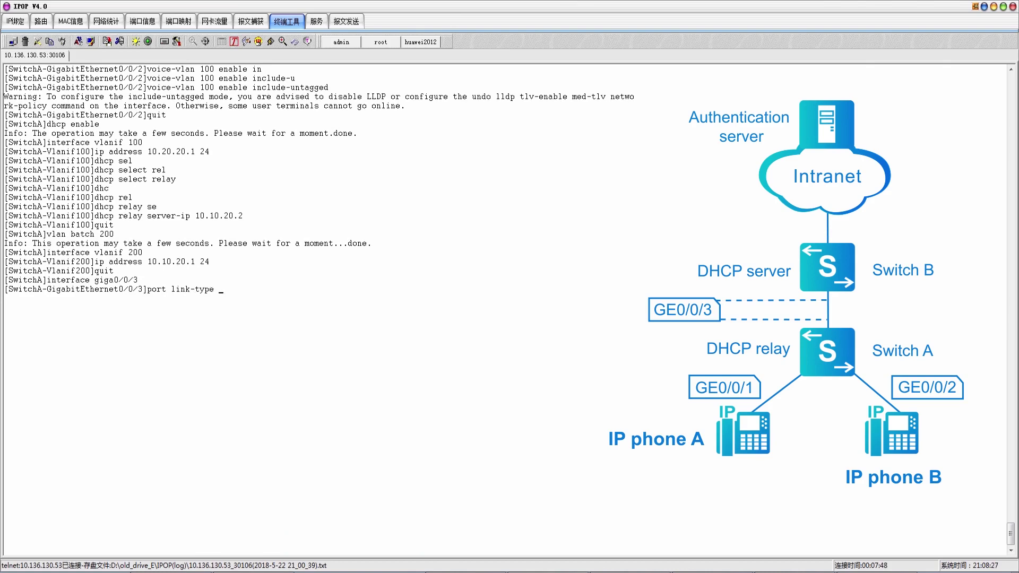
{"action": "key", "text": "Tab"}
{"action": "key", "text": "Return"}
{"action": "type", "text": "port default vlan 200"}
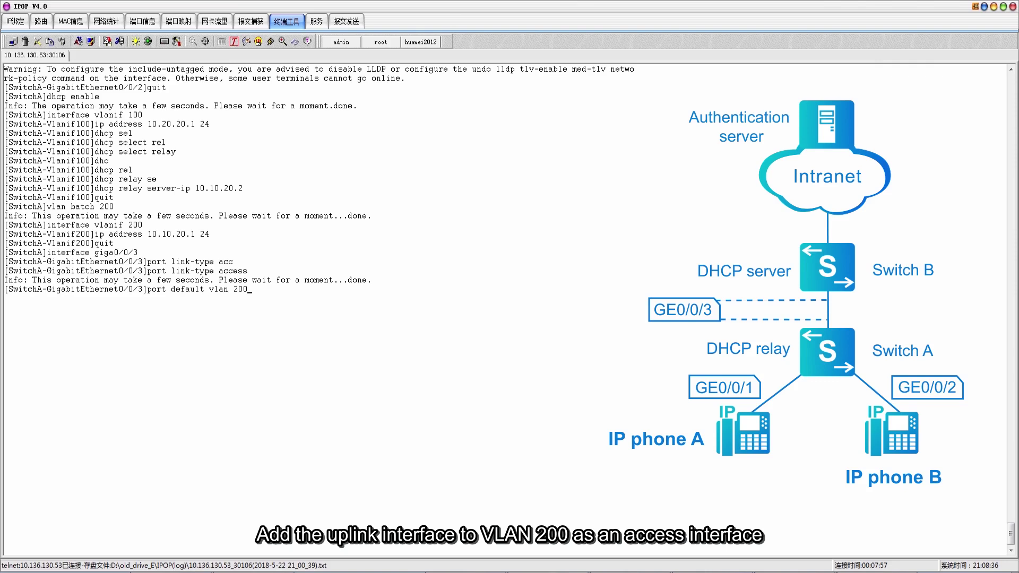
{"action": "key", "text": "Return"}
{"action": "type", "text": "quit"}
{"action": "key", "text": "Return"}
Enter the default static route ip route-static 0.0.0.0 0.0.0.0 with a 10.10 next hop
{"action": "type", "text": "ip ro"}
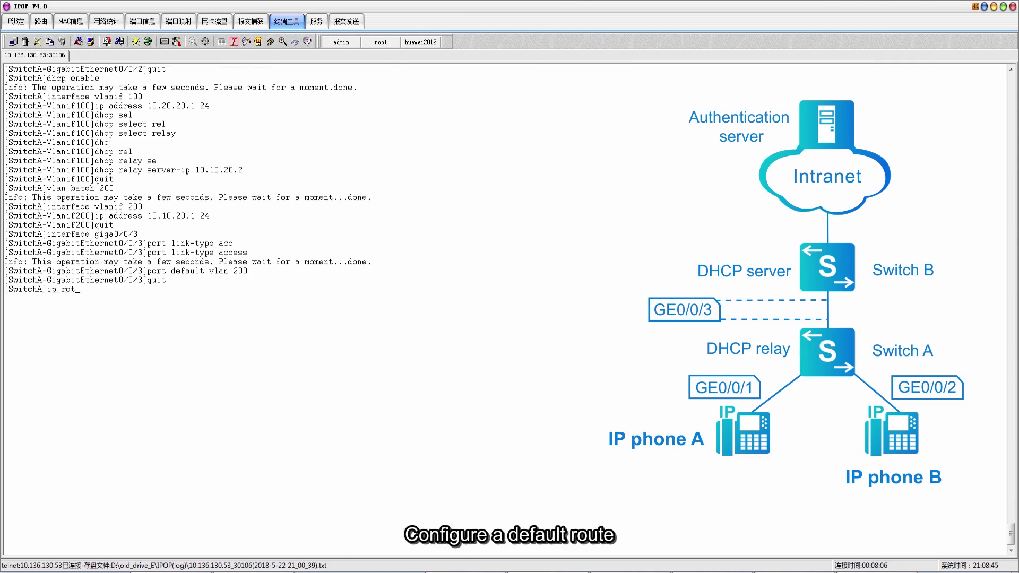
{"action": "type", "text": "t"}
{"action": "key", "text": "BackSpace"}
{"action": "type", "text": "u"}
{"action": "key", "text": "Tab"}
{"action": "type", "text": "te-s"}
{"action": "key", "text": "Tab"}
{"action": "type", "text": "0.0.0.0 0.0.0.0 10.10"}
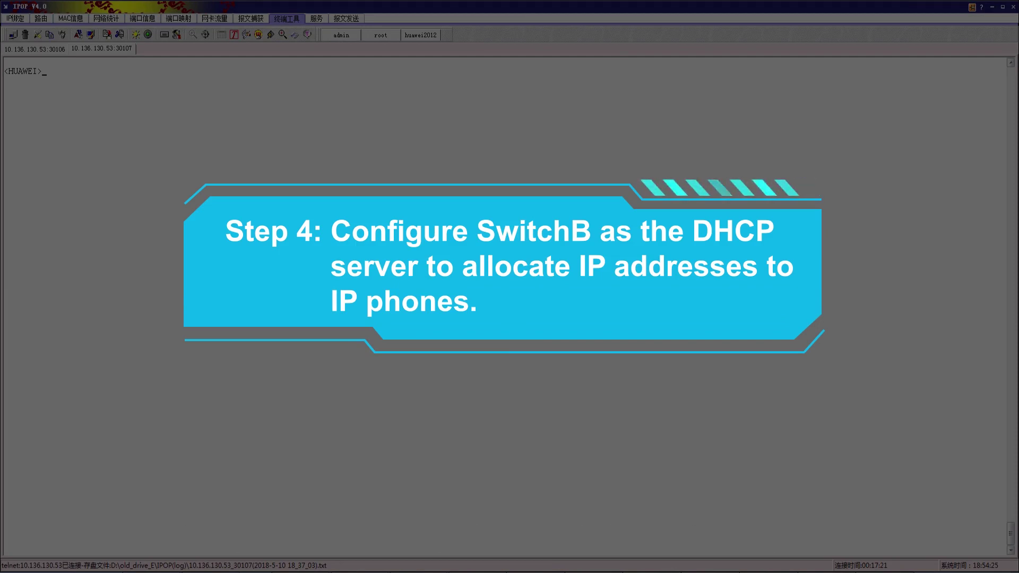
Enter system view and rename the second switch to SwitchB
{"action": "type", "text": "sys"}
{"action": "key", "text": "Tab"}
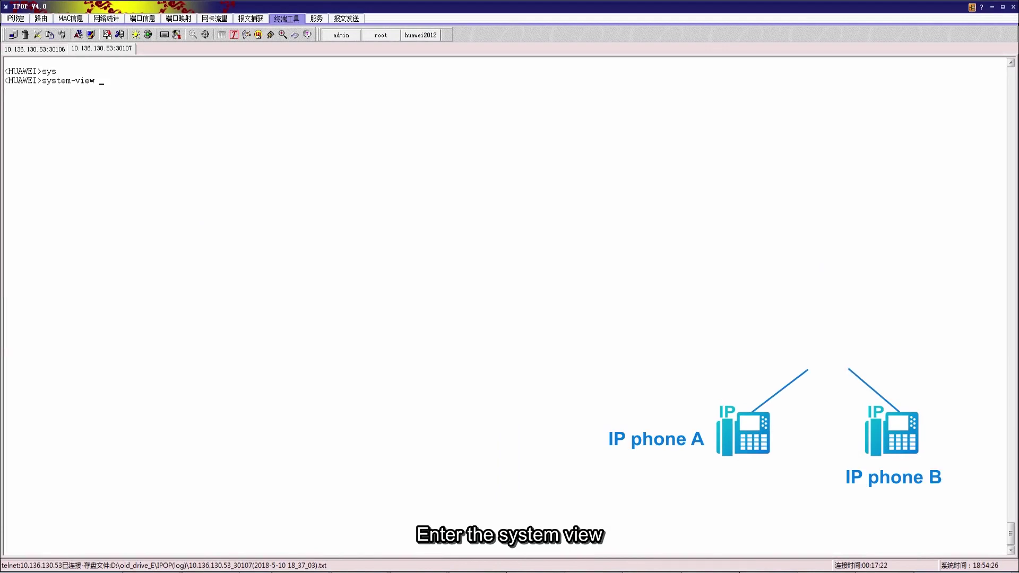
{"action": "key", "text": "Return"}
{"action": "type", "text": "sysn"}
{"action": "key", "text": "Tab"}
{"action": "type", "text": "Switc"}
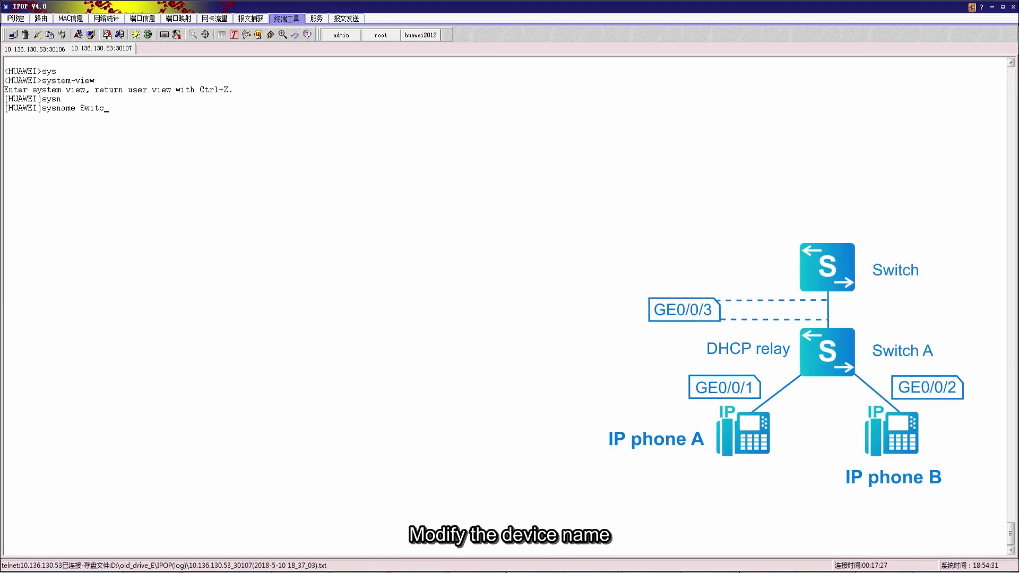
{"action": "type", "text": "hB"}
{"action": "key", "text": "Return"}
Create address pool ip-phone with gateway 10.20.20.1 and network 10.20.20.0 mask 255.255.255.0
{"action": "type", "text": "ip pool ip-phone"}
{"action": "key", "text": "Return"}
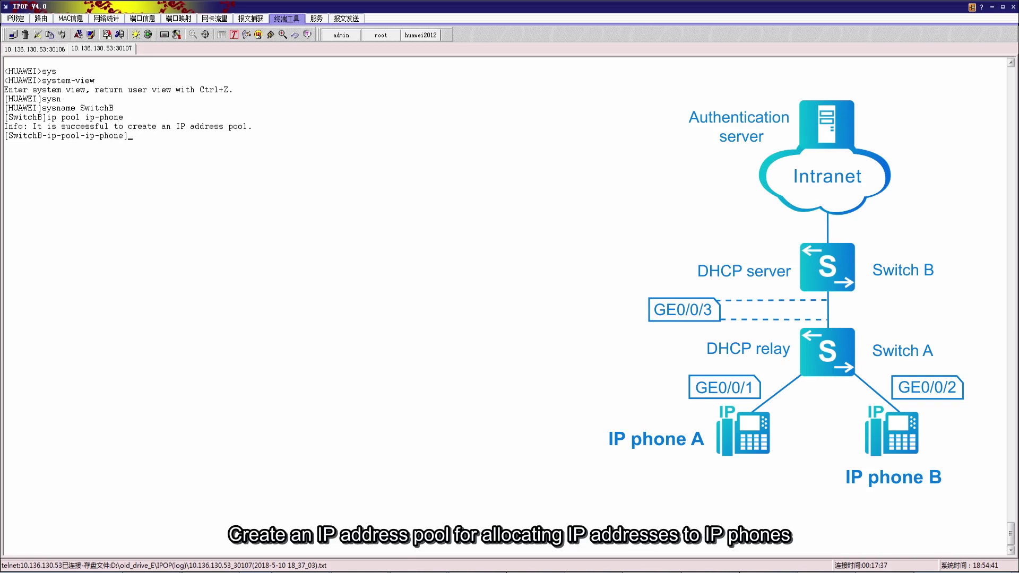
{"action": "type", "text": "gat"}
{"action": "key", "text": "Tab"}
{"action": "type", "text": "10"}
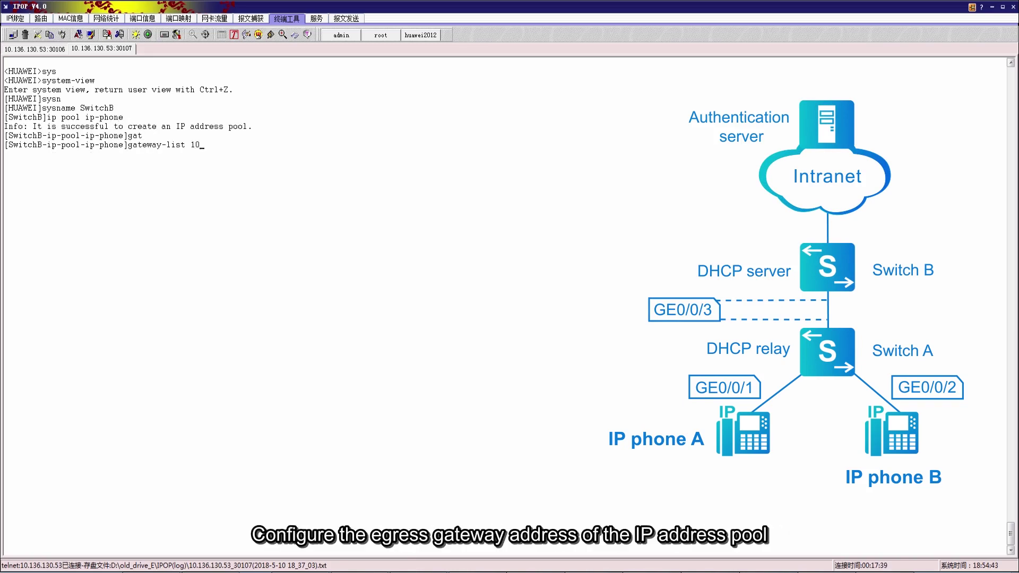
{"action": "type", "text": ".20.20"}
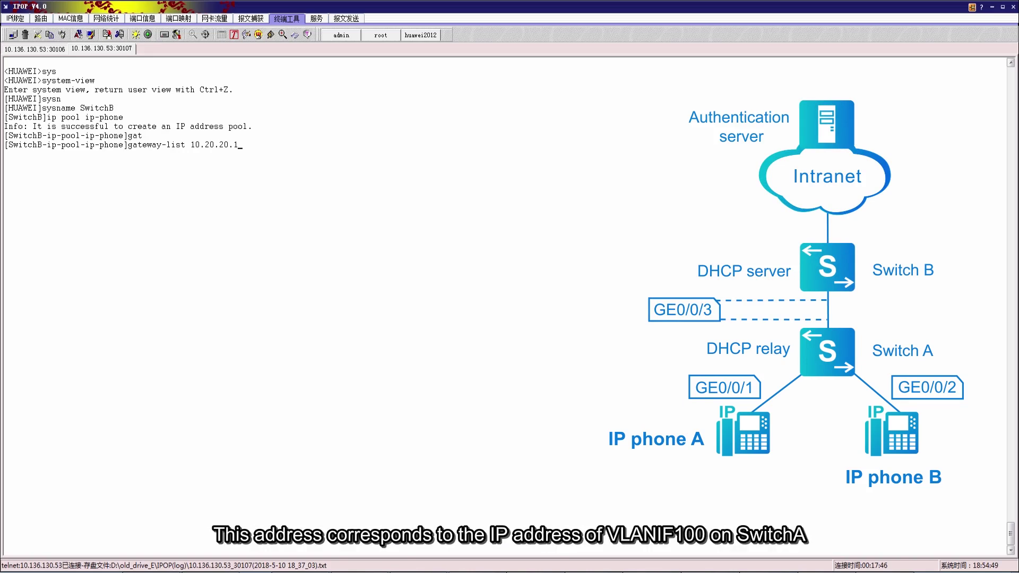
{"action": "key", "text": "Return"}
{"action": "type", "text": "networ"}
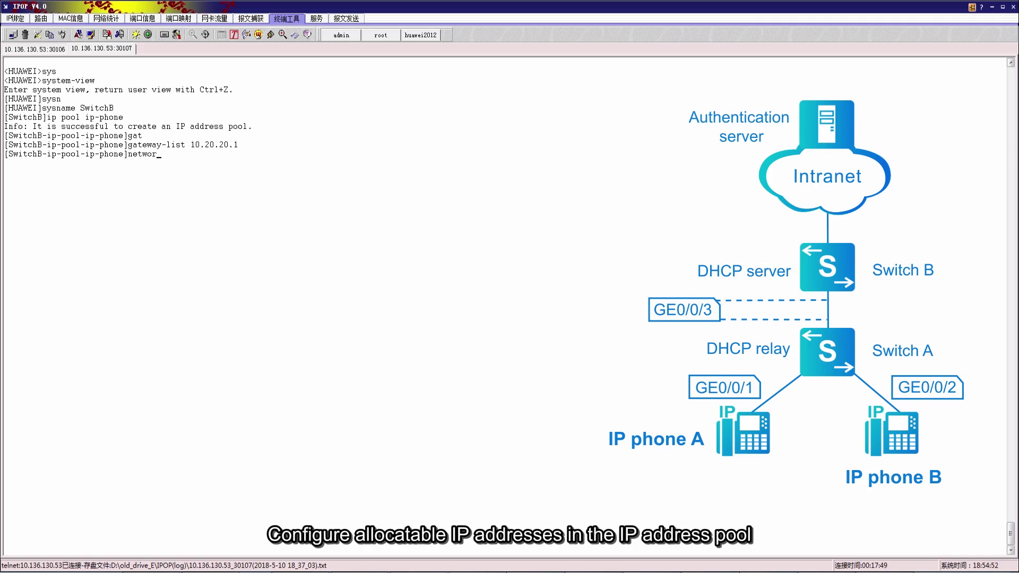
{"action": "key", "text": "Tab"}
{"action": "type", "text": "10.20.20"}
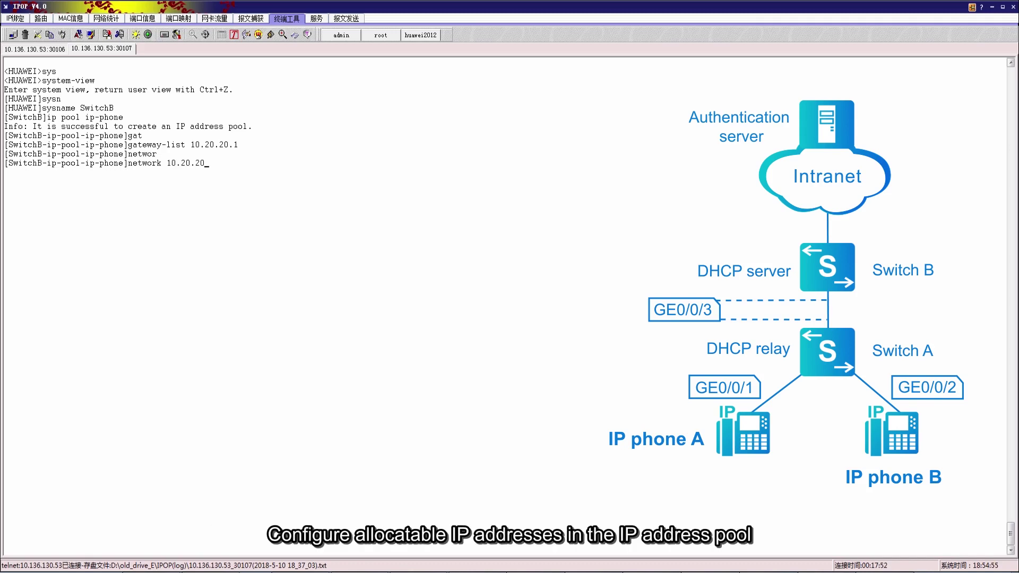
{"action": "type", "text": ".0 mas"}
{"action": "key", "text": "Tab"}
{"action": "type", "text": "255"}
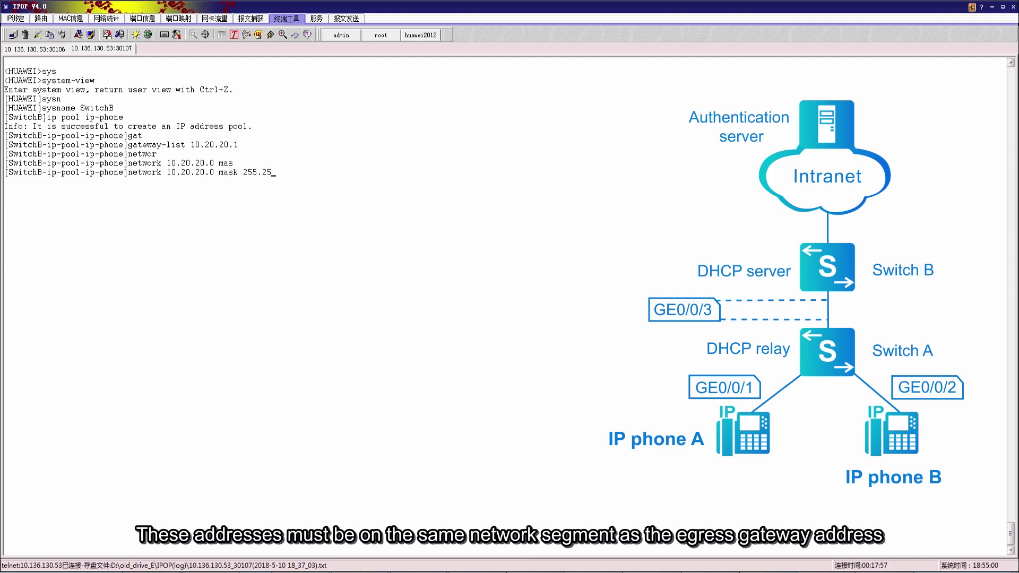
{"action": "type", "text": ".255.255.0"}
{"action": "key", "text": "Return"}
{"action": "type", "text": "quit"}
{"action": "key", "text": "Return"}
Enable DHCP and create VLAN 200 on SwitchB
{"action": "type", "text": "dh"}
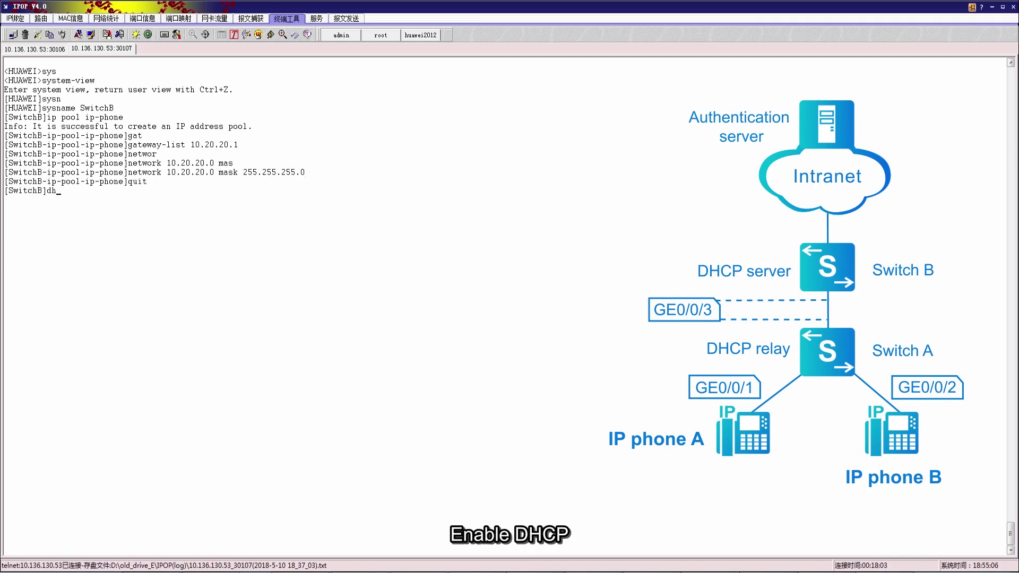
{"action": "type", "text": "cp enable"}
{"action": "key", "text": "Return"}
{"action": "type", "text": "vlan b"}
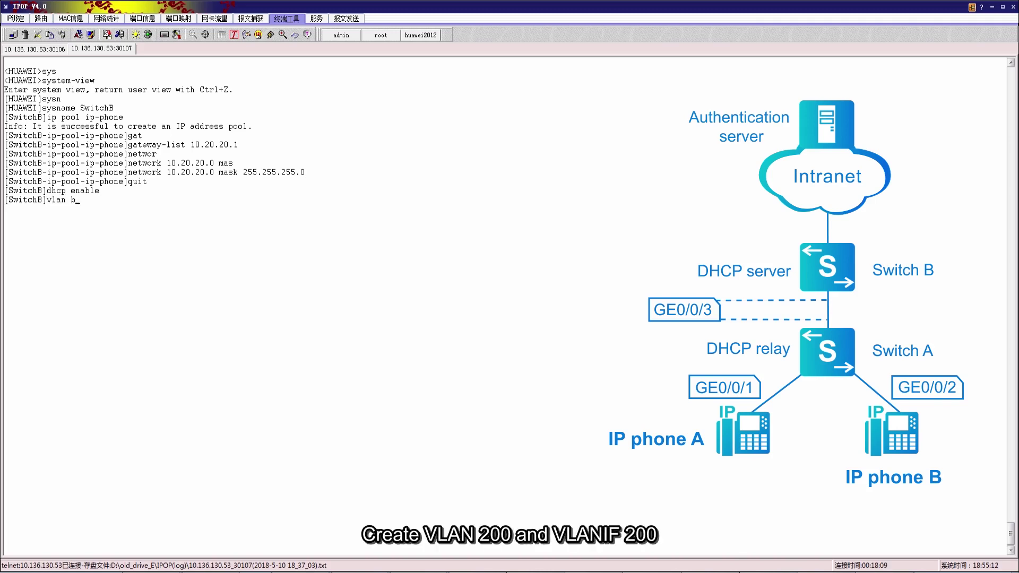
{"action": "type", "text": "atch 200"}
{"action": "key", "text": "Return"}
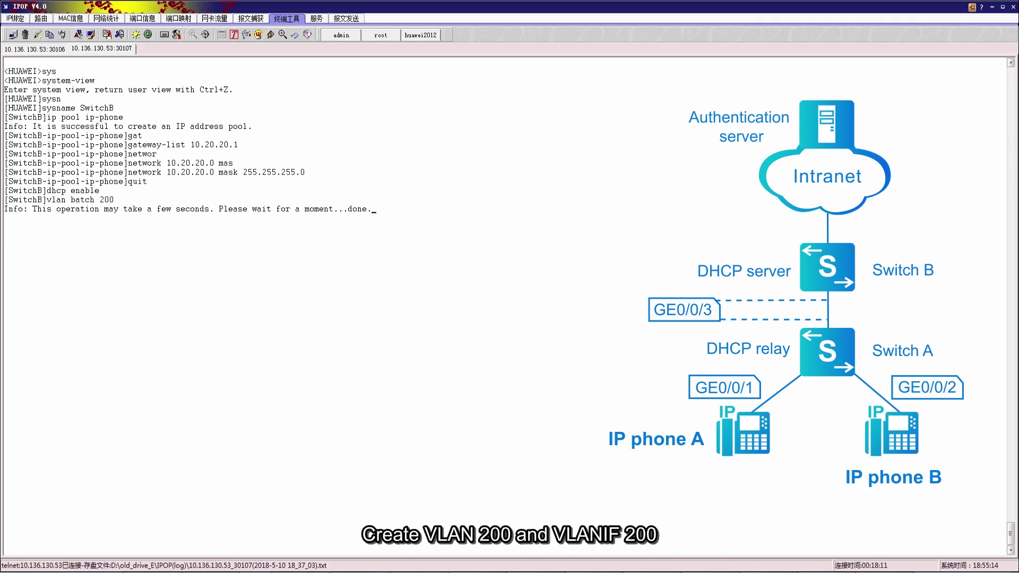
Give Vlanif 200 address 10.10.20.2/24 with DHCP from the global pool
{"action": "type", "text": "inter vlani"}
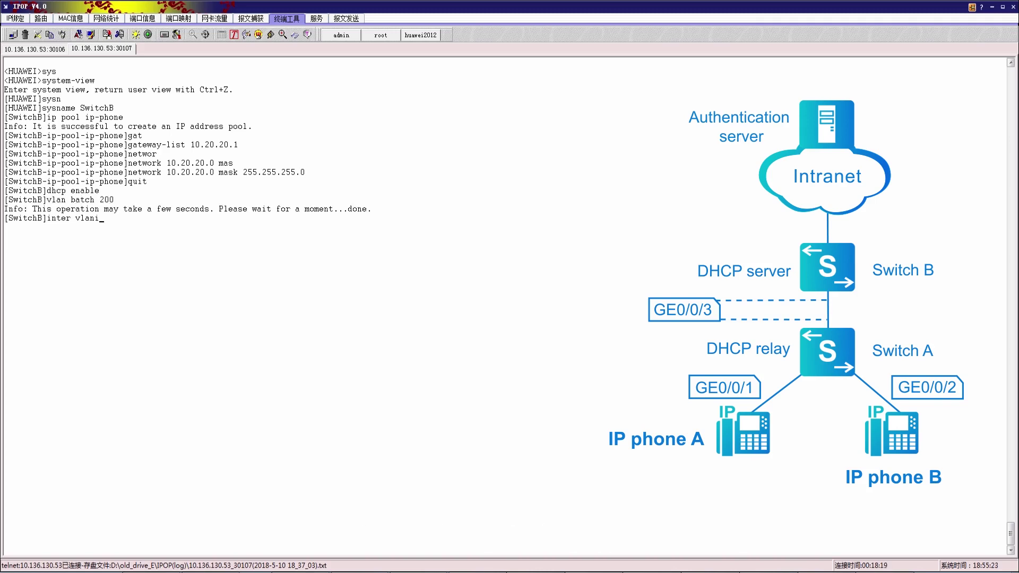
{"action": "key", "text": "Tab"}
{"action": "type", "text": "200"}
{"action": "key", "text": "Return"}
{"action": "type", "text": "ip addre"}
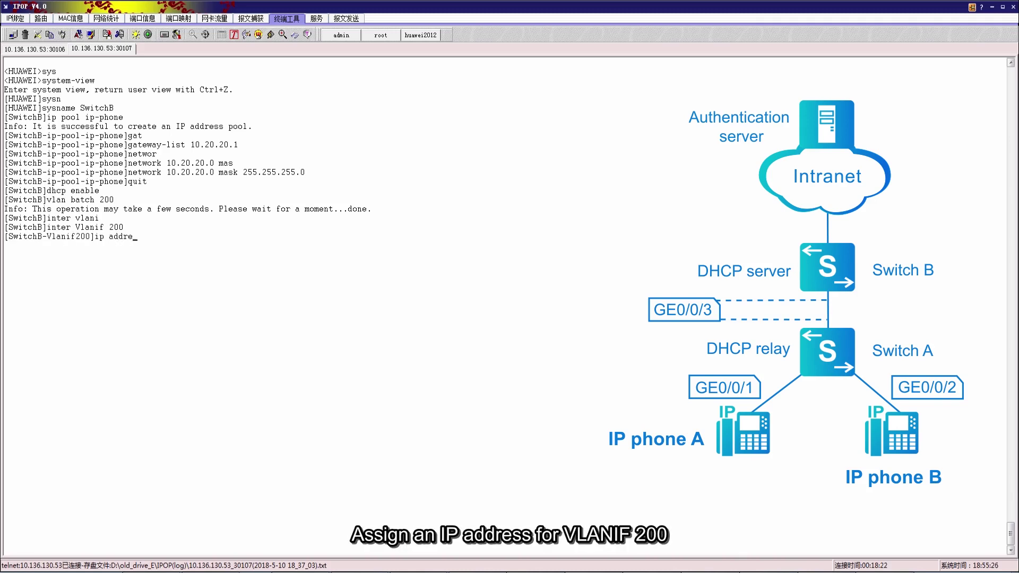
{"action": "type", "text": "ss 10.10.20.2 24"}
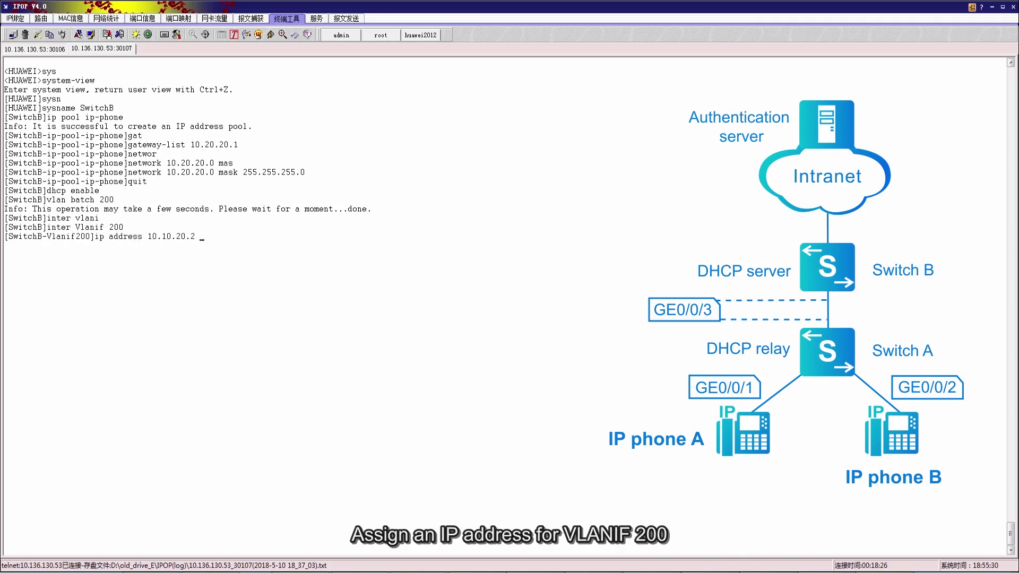
{"action": "key", "text": "Return"}
{"action": "type", "text": "dhcp sel"}
{"action": "key", "text": "Tab"}
{"action": "type", "text": "gl"}
{"action": "key", "text": "Tab"}
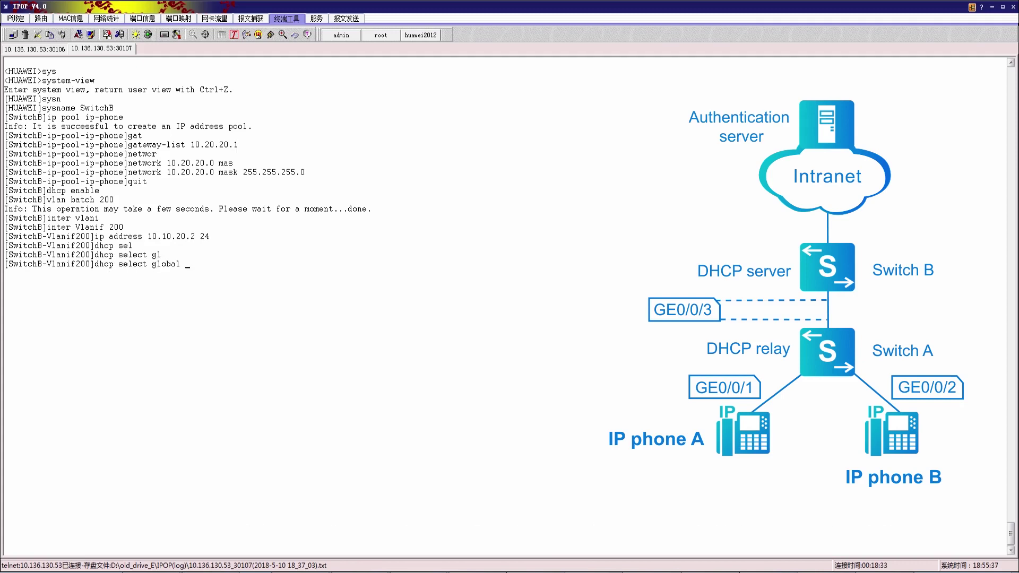
{"action": "key", "text": "Return"}
{"action": "type", "text": "quit"}
{"action": "key", "text": "Return"}
Make GigabitEthernet0/0/3 an access port in VLAN 200
{"action": "type", "text": "inter gig0/0/3"}
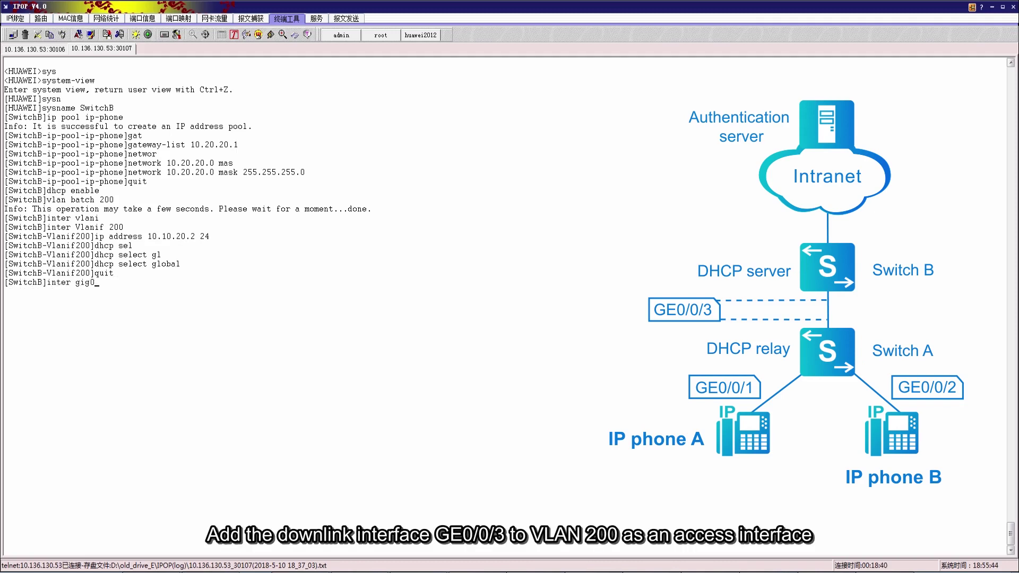
{"action": "key", "text": "Return"}
{"action": "type", "text": "port link-typ"}
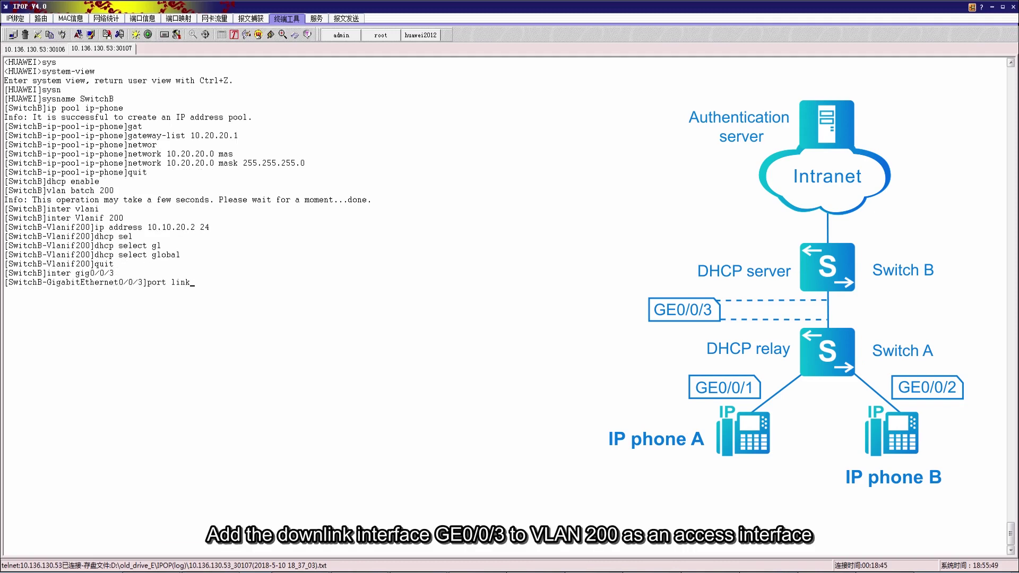
{"action": "key", "text": "Tab"}
{"action": "type", "text": "access"}
{"action": "key", "text": "Return"}
{"action": "type", "text": "port def"}
{"action": "key", "text": "Tab"}
{"action": "type", "text": "vlan 200"}
{"action": "key", "text": "Return"}
{"action": "type", "text": "quit"}
{"action": "key", "text": "Return"}
Begin a static route to 10.20.20.0 255.255.255.0 via a 10.10.20.x next hop
{"action": "type", "text": "ip ro"}
{"action": "key", "text": "Tab"}
{"action": "type", "text": "ute-s"}
{"action": "key", "text": "Tab"}
{"action": "type", "text": "10.20.20.0 255.255.255.0"}
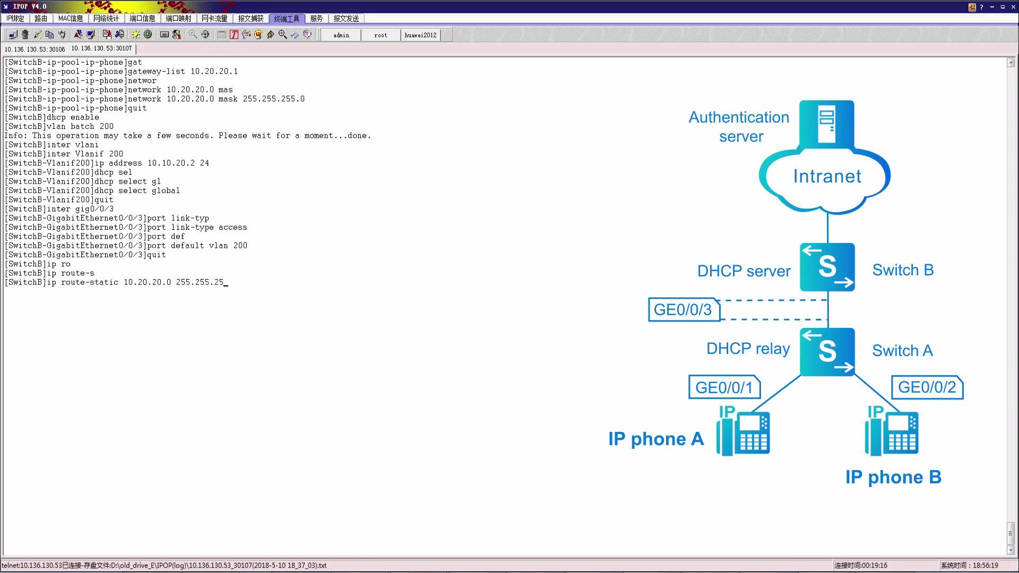
{"action": "type", "text": " 10.10.20.2"}
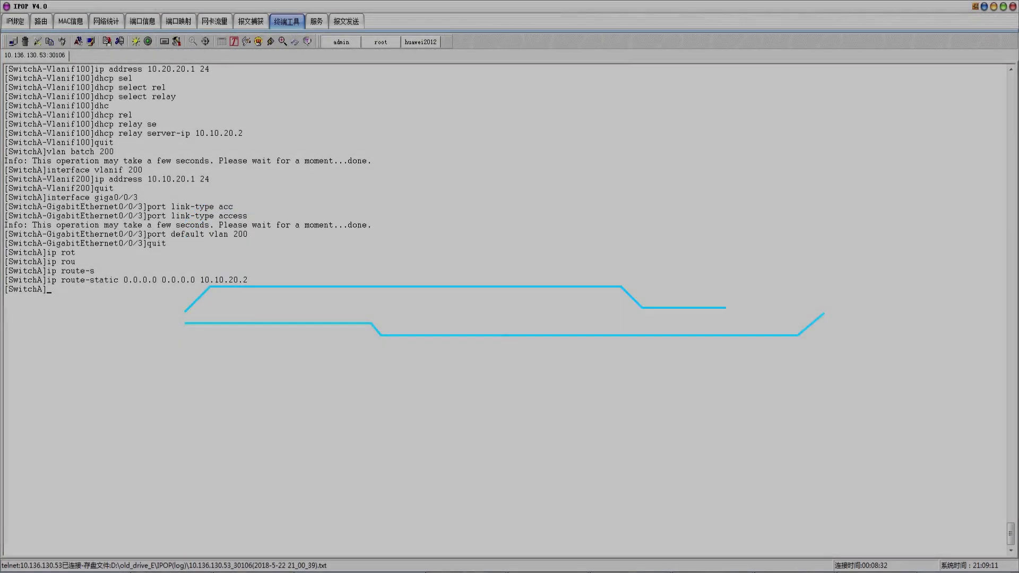
Create the RADIUS server template named ipphone
{"action": "key", "text": "Tab"}
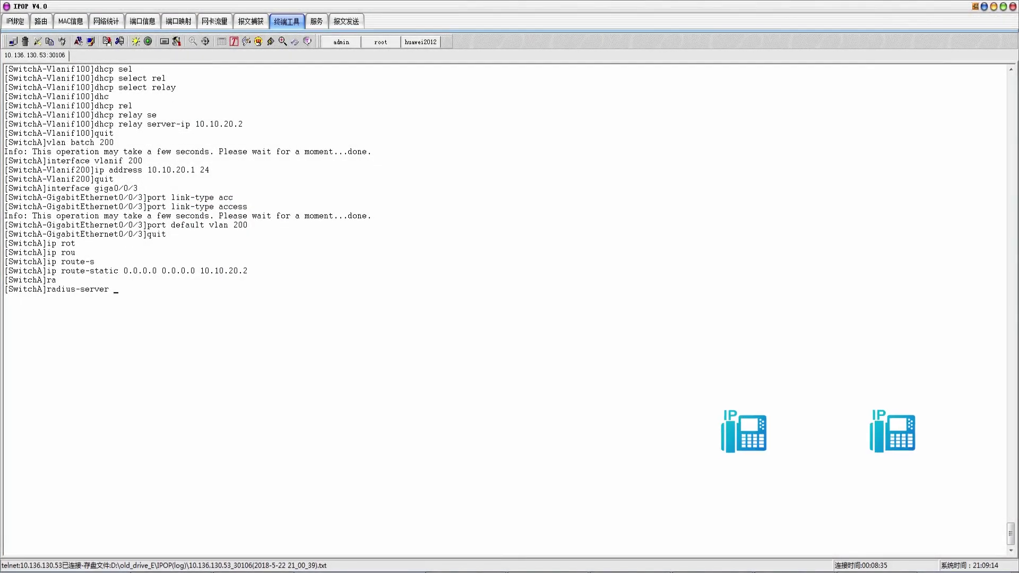
{"action": "type", "text": "t"}
{"action": "key", "text": "Tab"}
{"action": "type", "text": "ipphone"}
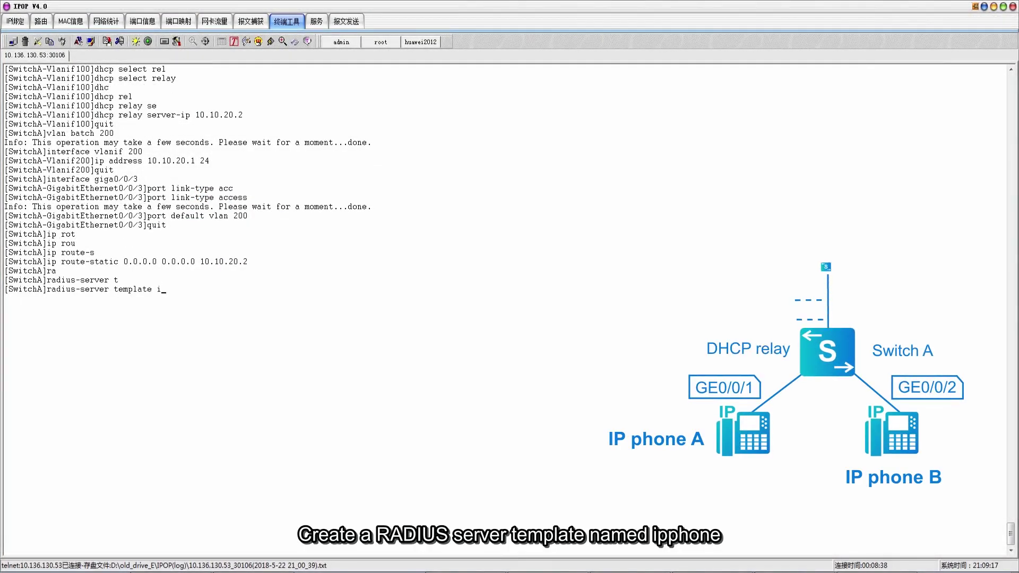
{"action": "key", "text": "Return"}
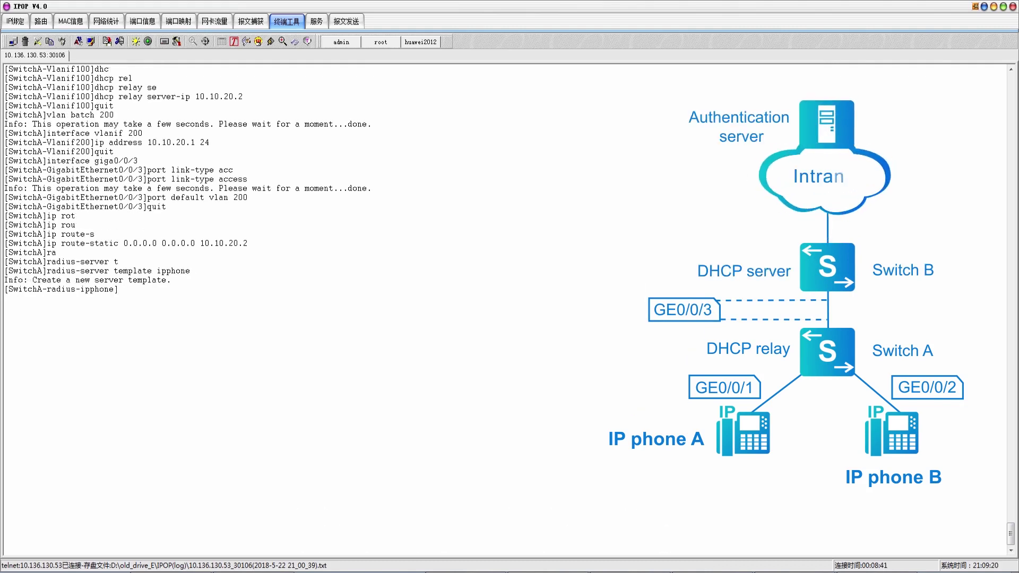
Set the RADIUS authentication server to 192.168.100.211 port 1812
{"action": "type", "text": "ra"}
{"action": "key", "text": "Tab"}
{"action": "type", "text": "s"}
{"action": "key", "text": "Tab"}
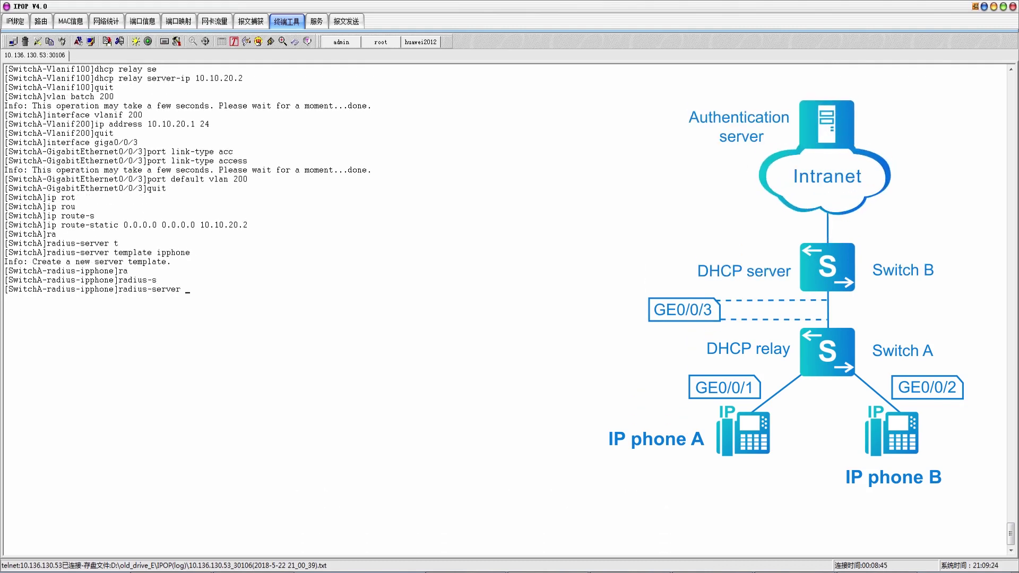
{"action": "type", "text": "authe"}
{"action": "key", "text": "Tab"}
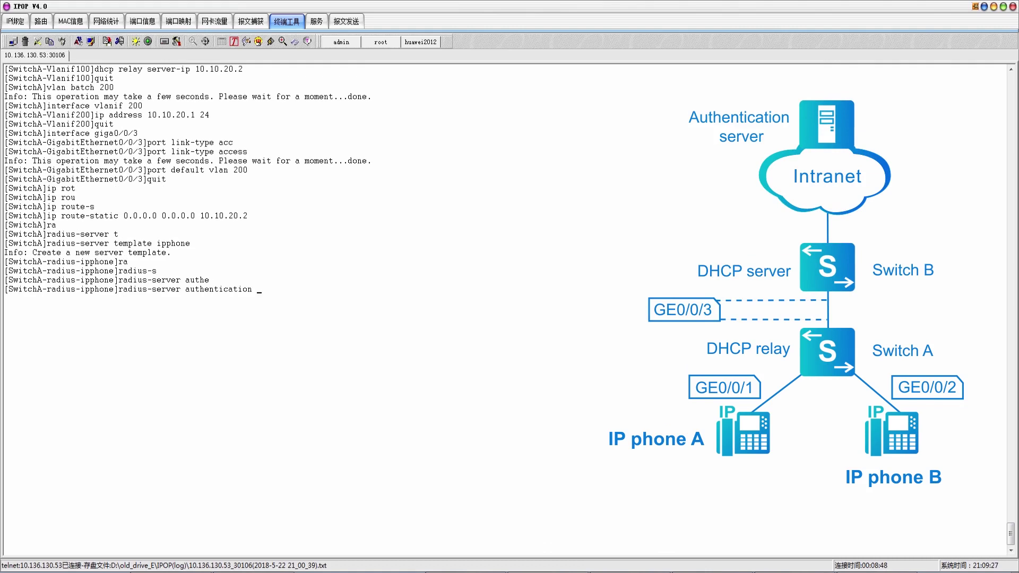
{"action": "type", "text": "192.168."}
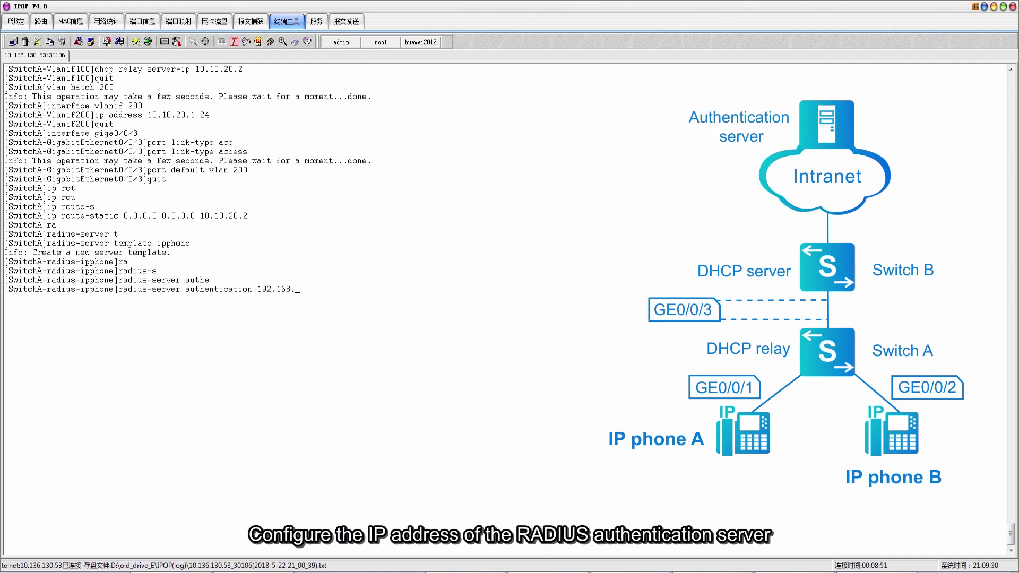
{"action": "type", "text": "100.211 1812"}
{"action": "key", "text": "Return"}
Set the RADIUS accounting server to 192.168.100.211 port 1813
{"action": "type", "text": "ra"}
{"action": "key", "text": "Tab"}
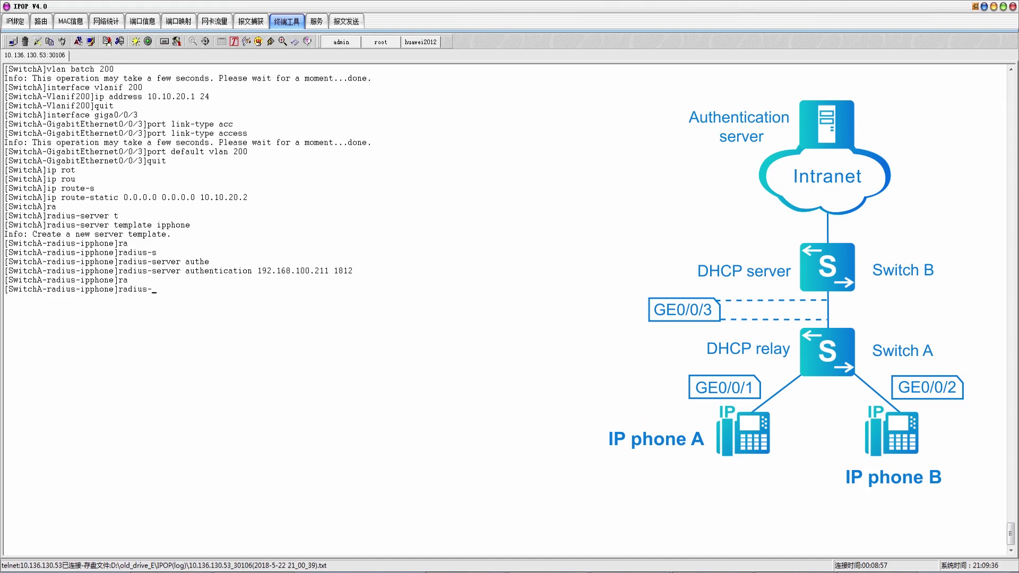
{"action": "key", "text": "Tab"}
{"action": "type", "text": "ac"}
{"action": "key", "text": "Tab"}
{"action": "type", "text": "192.168.100.211 1813"}
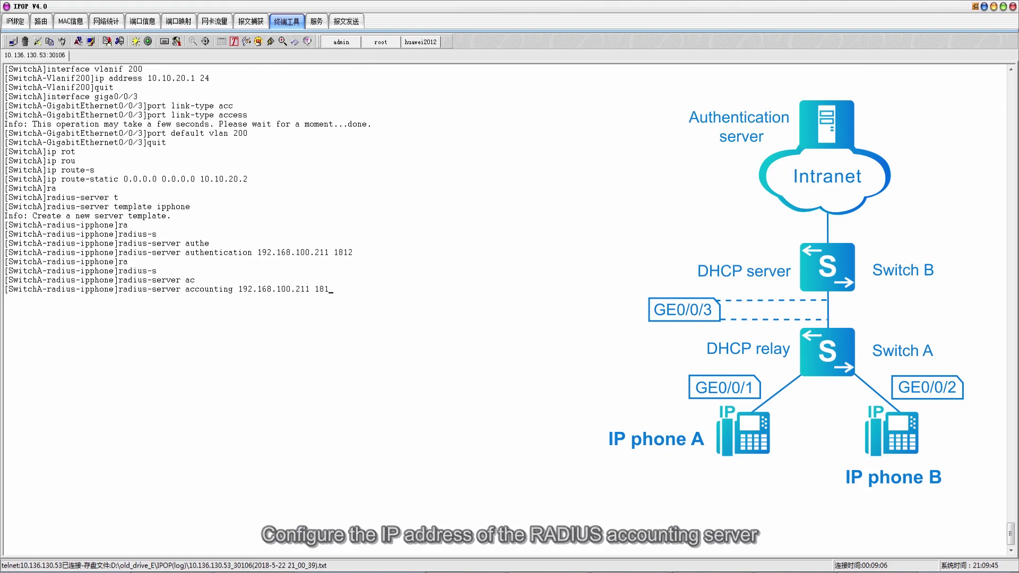
{"action": "key", "text": "Return"}
Set the template's shared-key cipher to the RADIUS shared key
{"action": "type", "text": "ra"}
{"action": "key", "text": "Tab"}
{"action": "type", "text": "s"}
{"action": "key", "text": "Tab"}
{"action": "type", "text": "sh"}
{"action": "key", "text": "Tab"}
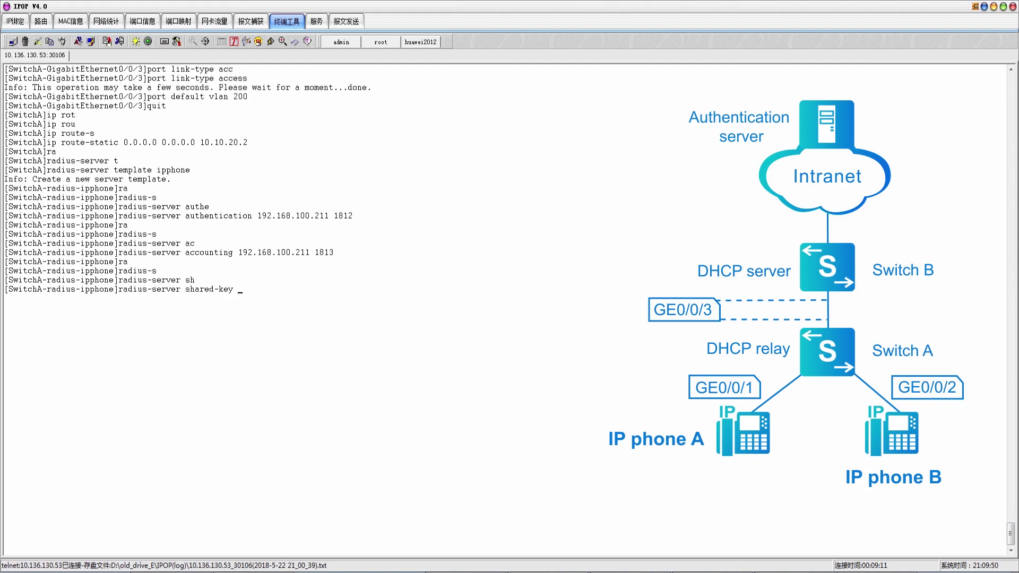
{"action": "type", "text": "k"}
{"action": "key", "text": "BackSpace"}
{"action": "type", "text": "ci"}
{"action": "key", "text": "Tab"}
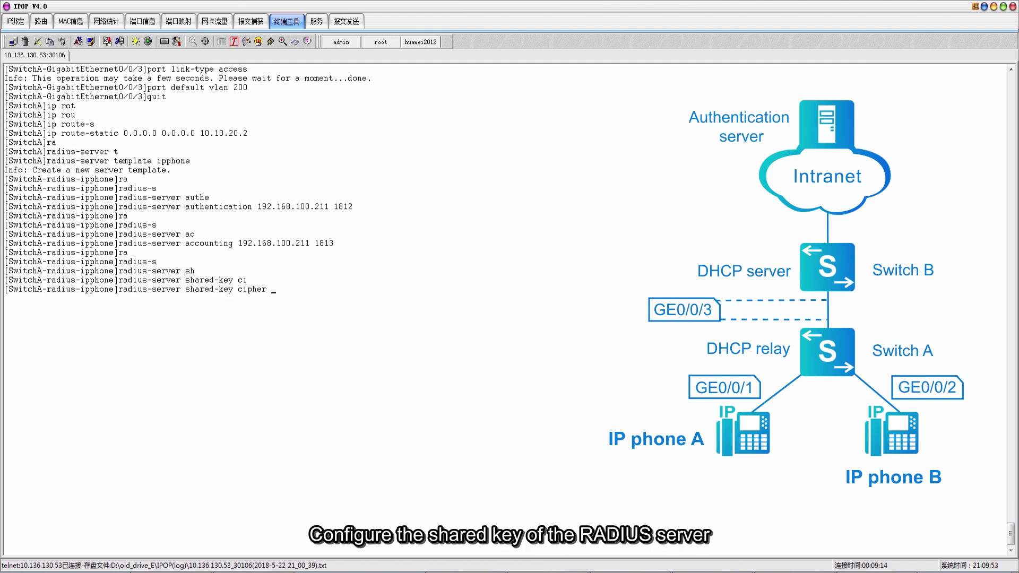
{"action": "type", "text": "Huawei20"}
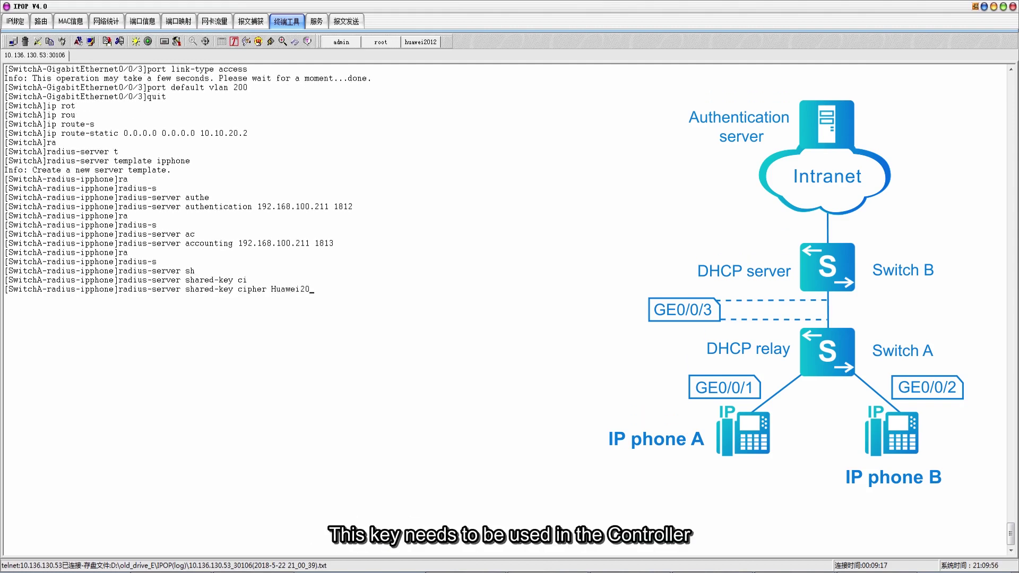
{"action": "type", "text": "12"}
{"action": "key", "text": "Return"}
Leave the ipphone template and enter AAA view
{"action": "type", "text": "quit"}
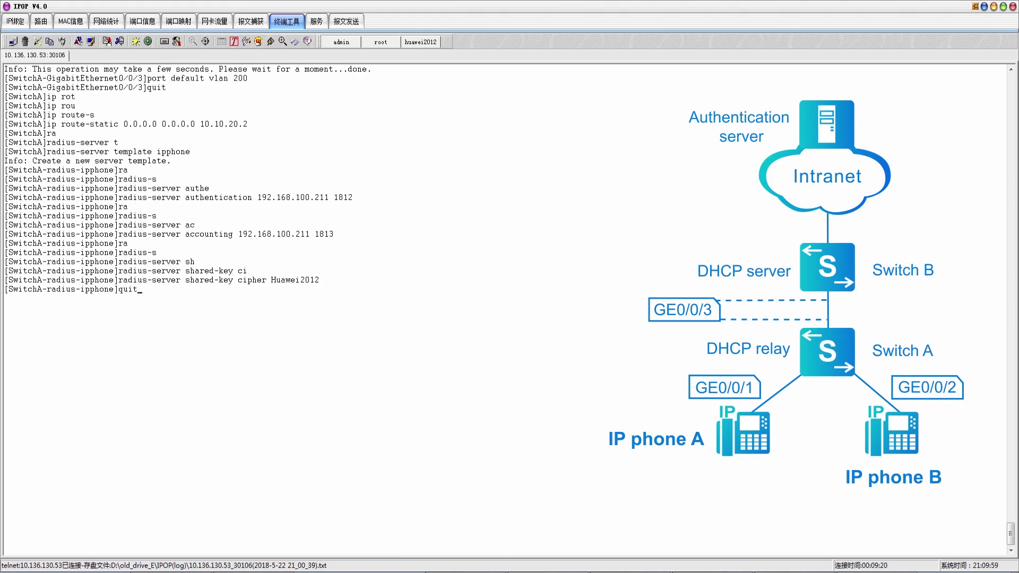
{"action": "key", "text": "Return"}
{"action": "type", "text": "aaa"}
{"action": "key", "text": "Return"}
Create authentication scheme 'radius' with authentication mode radius
{"action": "type", "text": "auth"}
{"action": "key", "text": "Tab"}
{"action": "type", "text": "radius"}
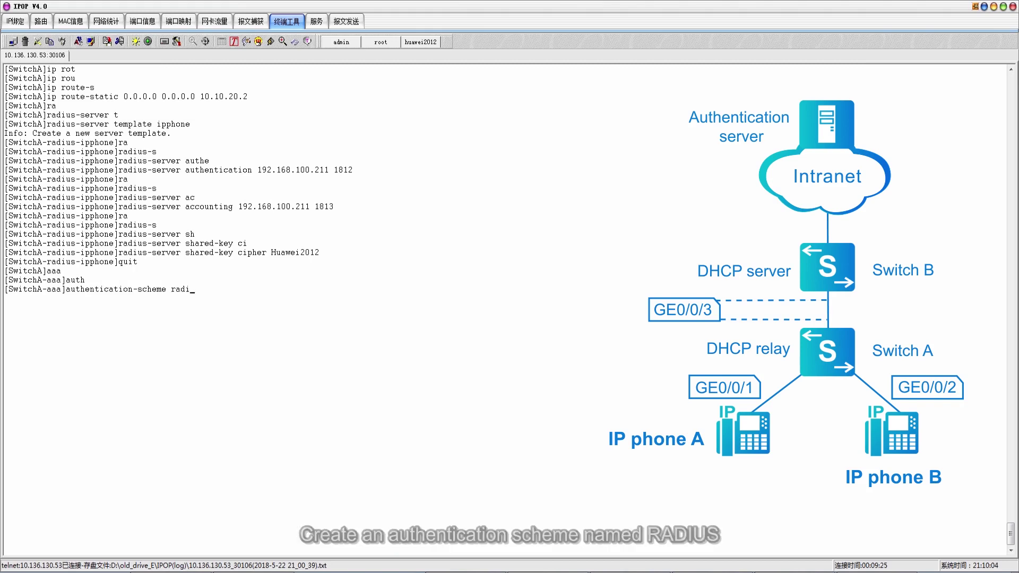
{"action": "key", "text": "Return"}
{"action": "type", "text": "auth"}
{"action": "key", "text": "Tab"}
{"action": "type", "text": "radius"}
{"action": "key", "text": "Return"}
{"action": "type", "text": "quit"}
{"action": "key", "text": "Return"}
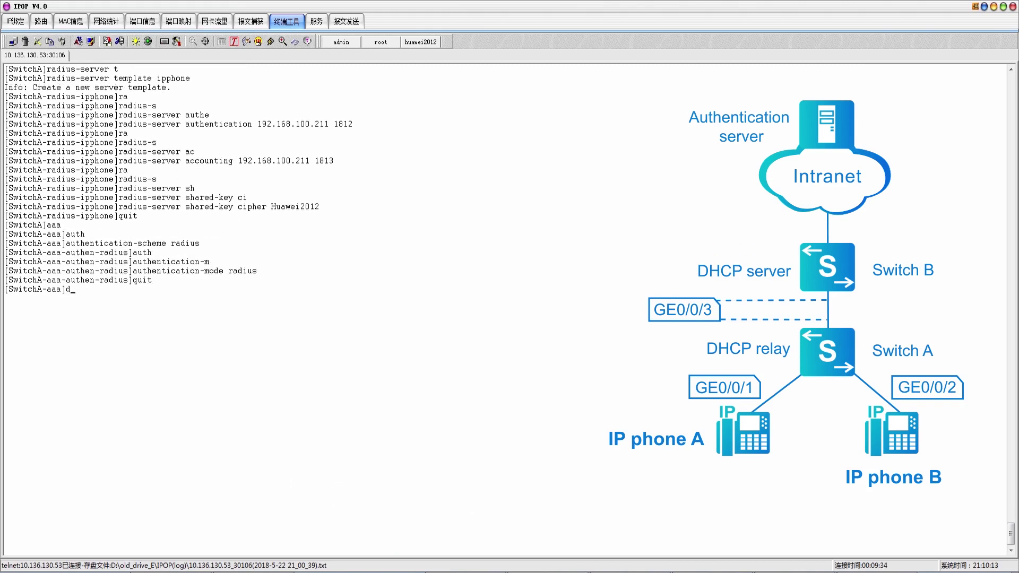
Assign authentication scheme radius to domain default
{"action": "type", "text": "dom"}
{"action": "key", "text": "Tab"}
{"action": "type", "text": "default"}
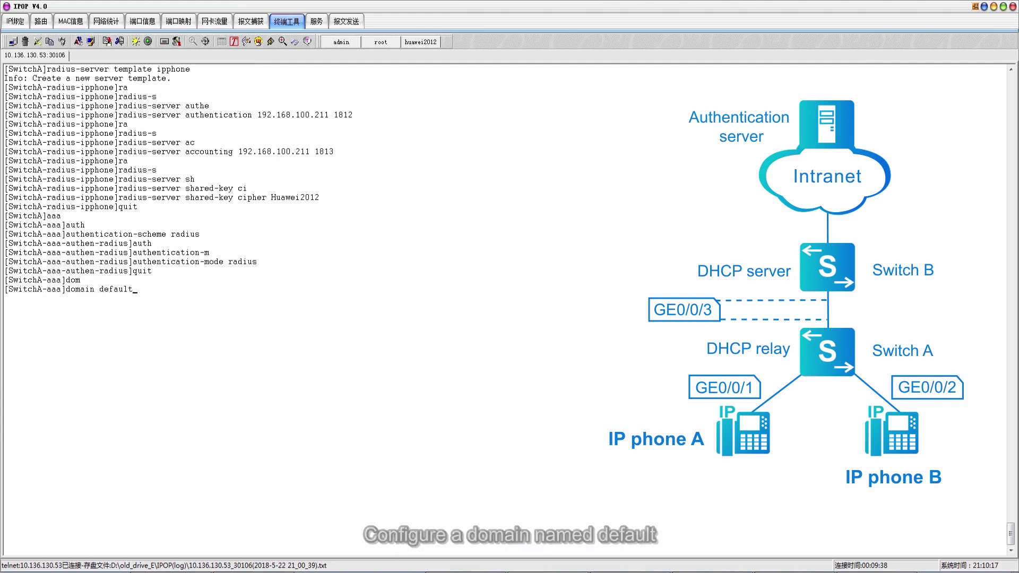
{"action": "key", "text": "Return"}
{"action": "type", "text": "au"}
{"action": "key", "text": "Tab"}
{"action": "type", "text": "then"}
{"action": "key", "text": "Tab"}
{"action": "type", "text": "radius"}
{"action": "key", "text": "Return"}
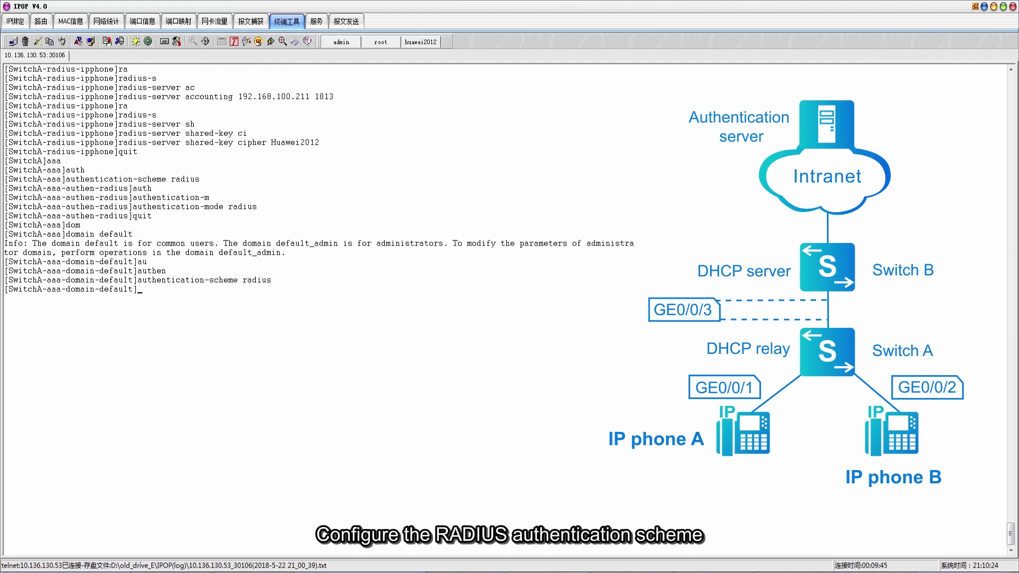
Bind RADIUS server template ipphone to domain default and exit AAA
{"action": "type", "text": "rad"}
{"action": "key", "text": "Tab"}
{"action": "type", "text": "ipphone"}
{"action": "key", "text": "Return"}
{"action": "type", "text": "quit"}
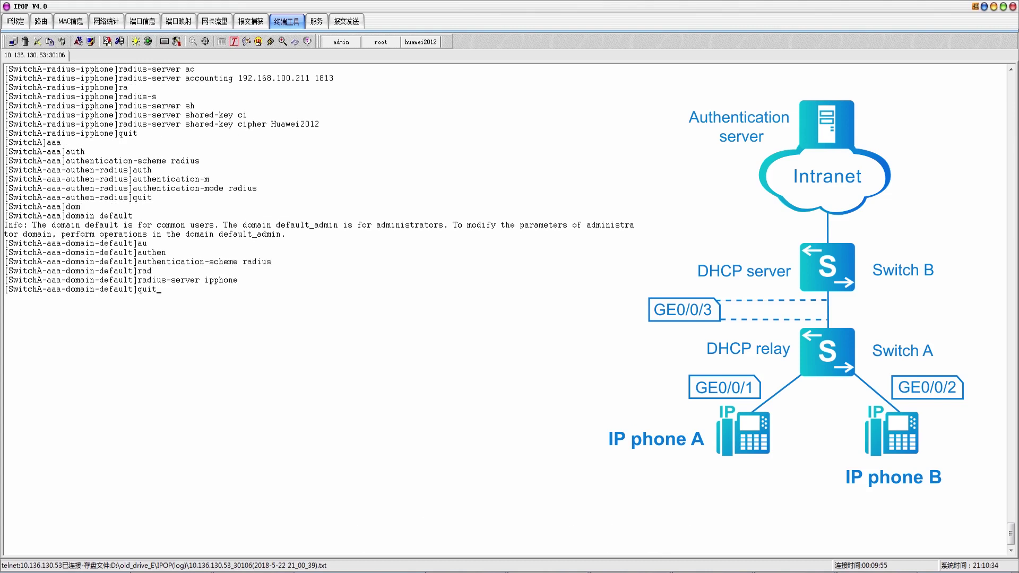
{"action": "key", "text": "Return"}
{"action": "type", "text": "quit"}
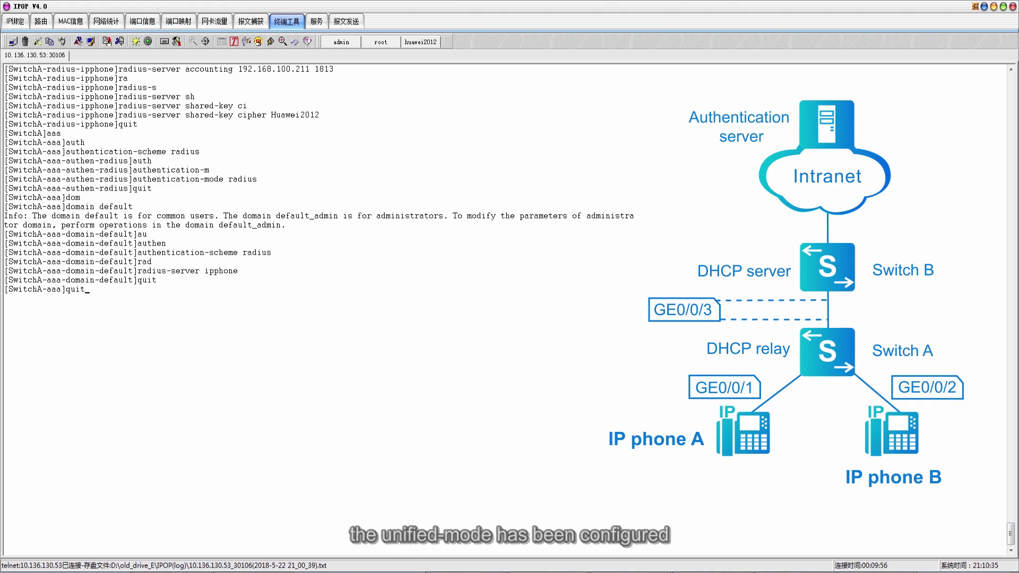
Display the authentication mode, confirming unified-mode now and at next startup
{"action": "key", "text": "Return"}
{"action": "type", "text": "display"}
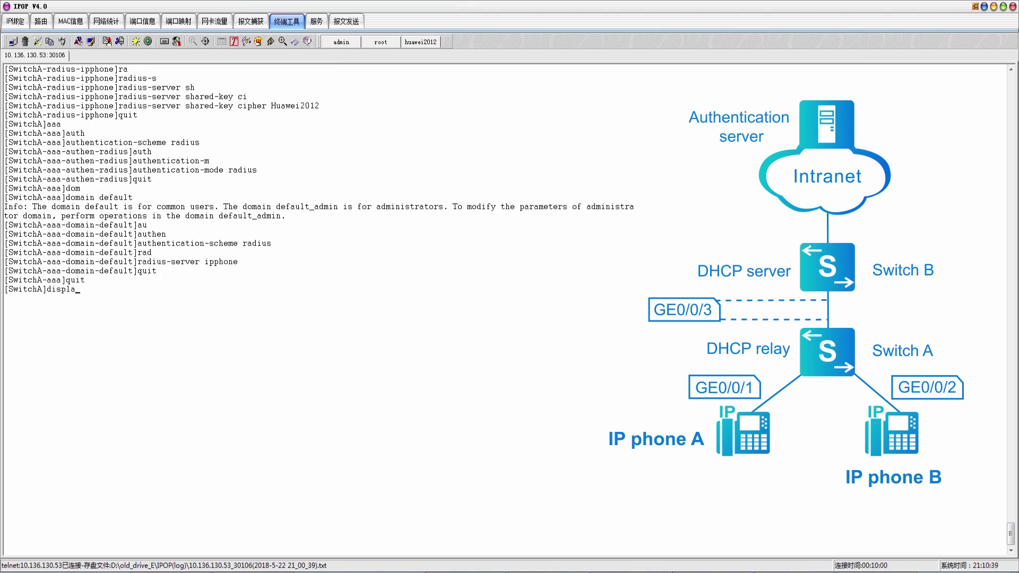
{"action": "key", "text": "Tab"}
{"action": "type", "text": "authe"}
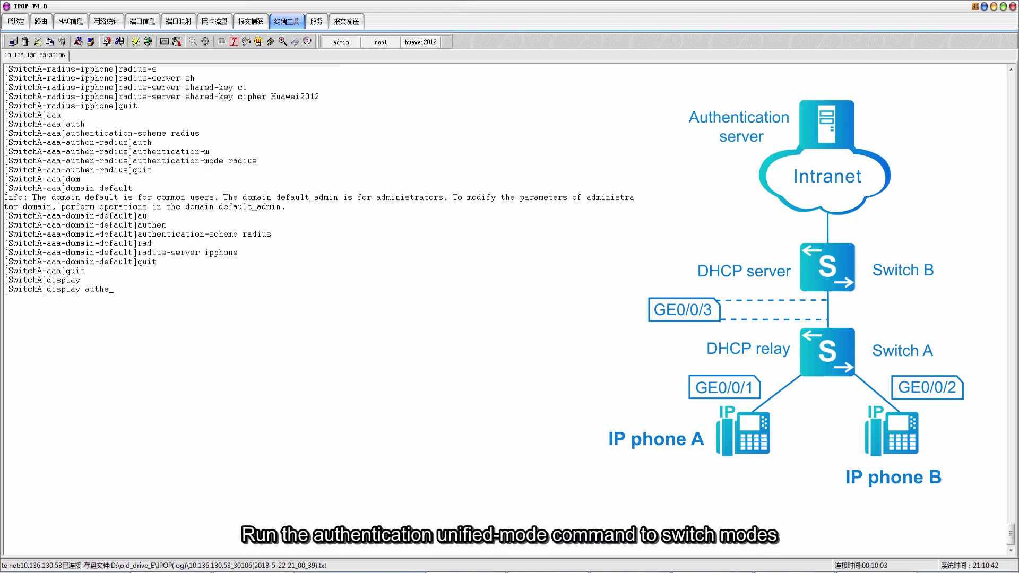
{"action": "key", "text": "Tab"}
{"action": "type", "text": "mode"}
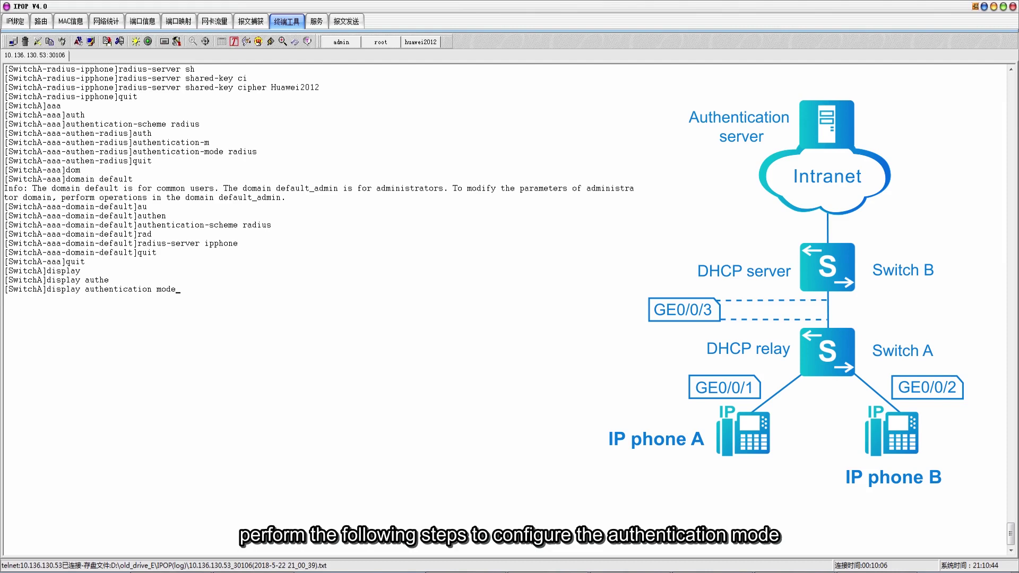
{"action": "key", "text": "Return"}
Enter the command mac-access-profile name ipphone
{"action": "type", "text": "mac-a"}
{"action": "key", "text": "Tab"}
{"action": "key", "text": "Tab"}
{"action": "type", "text": "na"}
{"action": "key", "text": "Tab"}
{"action": "type", "text": "ipphone"}
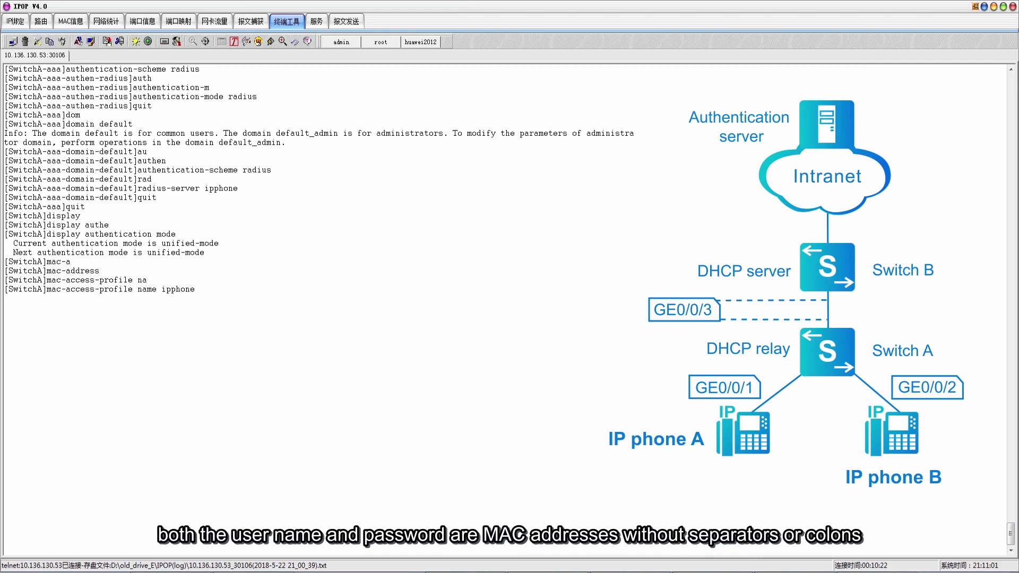
Create the MAC access profile ipphone
{"action": "key", "text": "Return"}
{"action": "type", "text": "quit"}
{"action": "key", "text": "Return"}
Create authentication profile ipphone bound to MAC access profile ipphone
{"action": "type", "text": "auth"}
{"action": "key", "text": "Tab"}
{"action": "type", "text": "-p"}
{"action": "key", "text": "Tab"}
{"action": "type", "text": "n"}
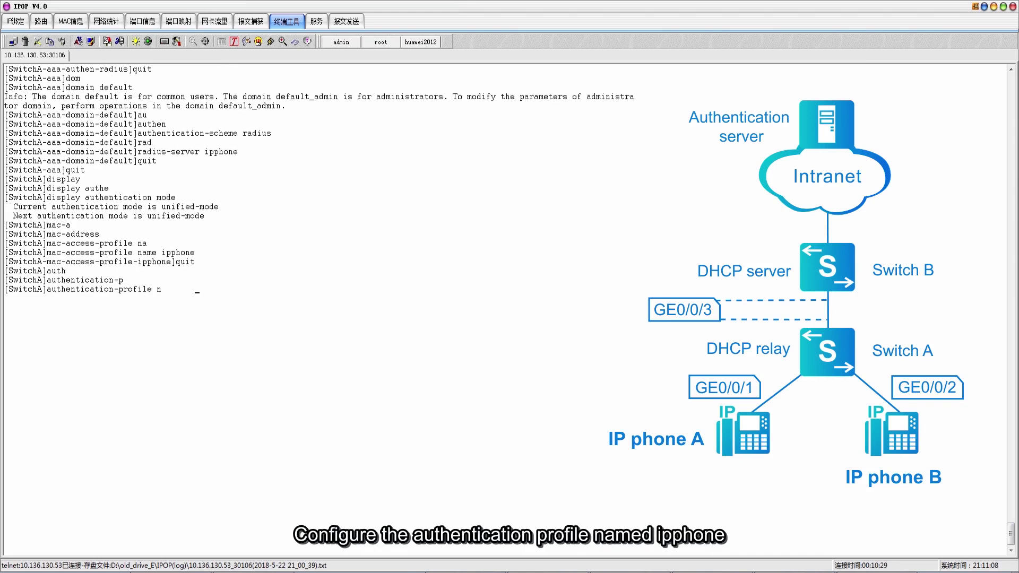
{"action": "key", "text": "Tab"}
{"action": "type", "text": "ipphone"}
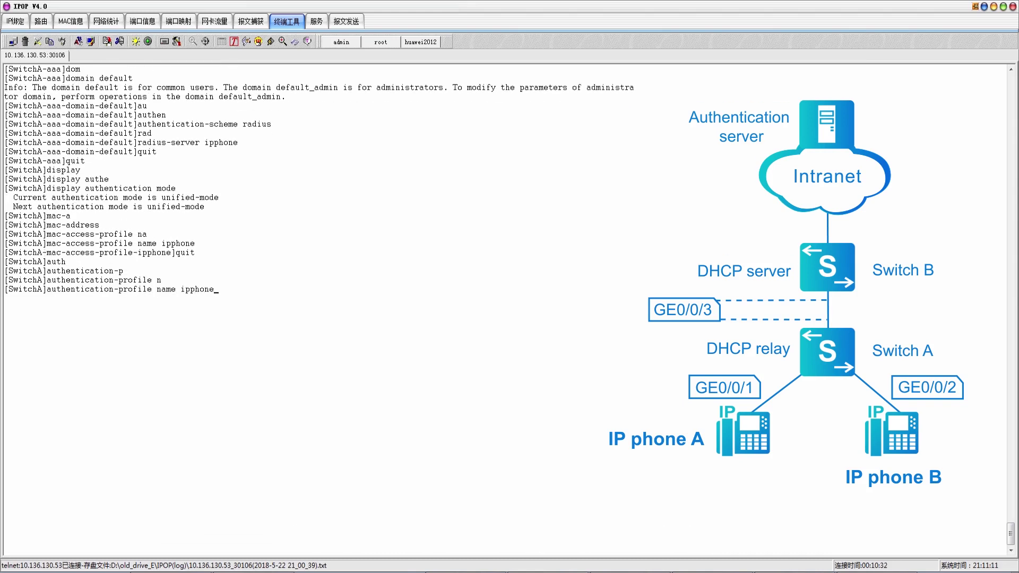
{"action": "key", "text": "Return"}
{"action": "type", "text": "mac-acc"}
{"action": "key", "text": "Tab"}
{"action": "type", "text": "ipphone"}
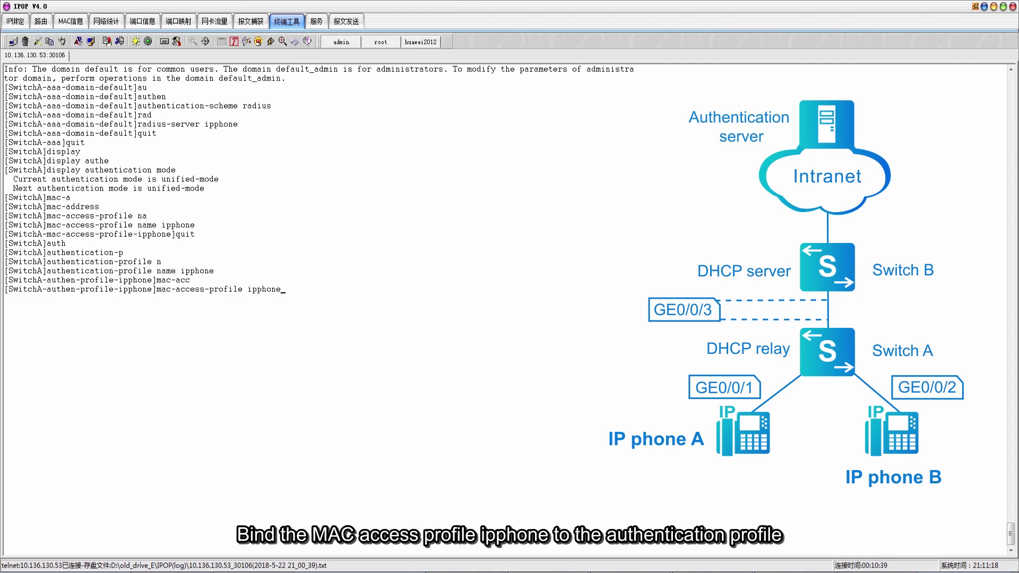
{"action": "key", "text": "Return"}
{"action": "type", "text": "quit"}
{"action": "key", "text": "Return"}
Apply authentication profile ipphone to GigabitEthernet0/0/1
{"action": "type", "text": "inte"}
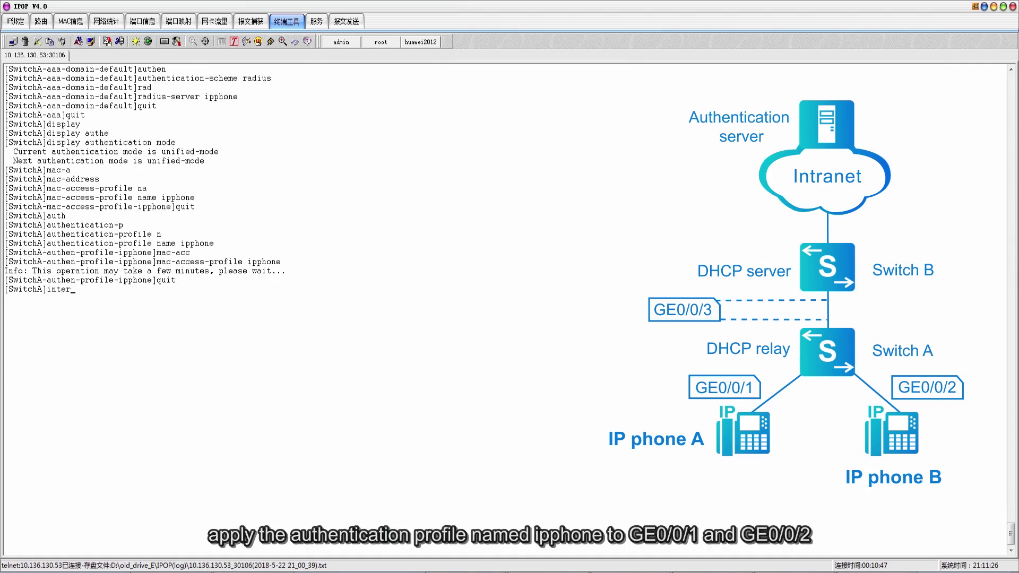
{"action": "type", "text": "r"}
{"action": "key", "text": "Tab"}
{"action": "type", "text": "giga0/0/1"}
{"action": "key", "text": "Return"}
{"action": "type", "text": "authen"}
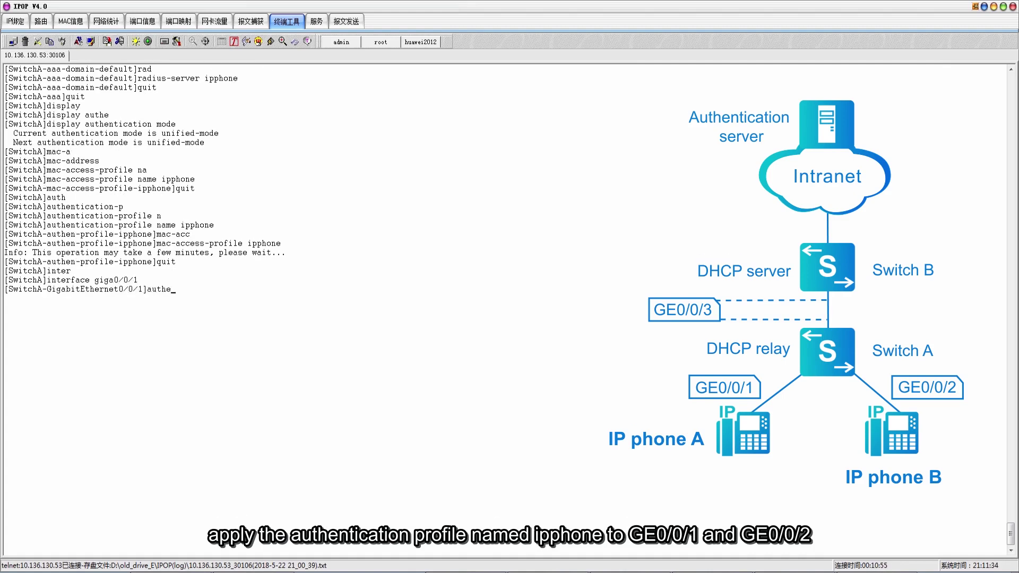
{"action": "key", "text": "Tab"}
{"action": "type", "text": "p"}
{"action": "key", "text": "Tab"}
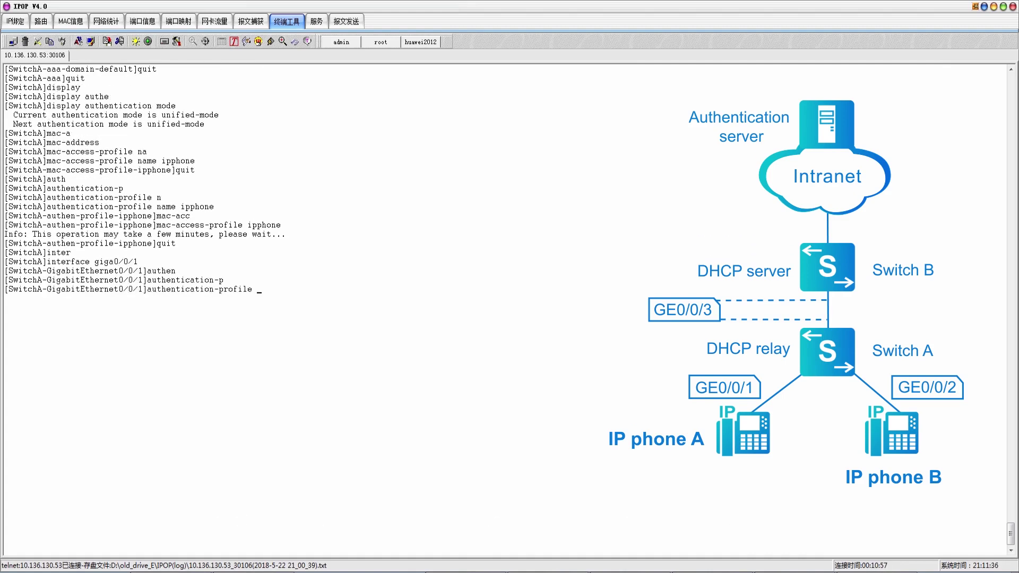
{"action": "key", "text": "Return"}
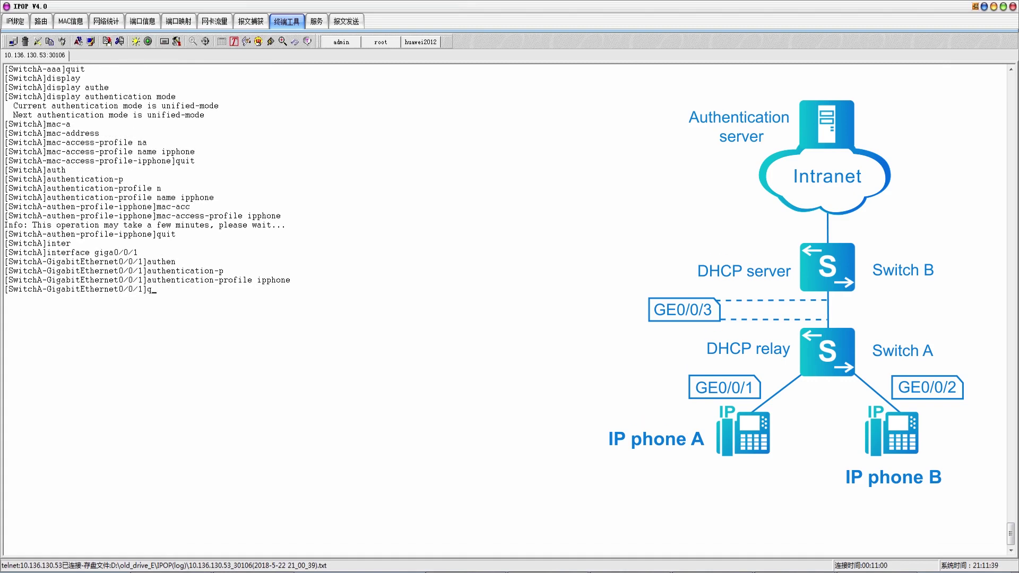
{"action": "type", "text": "quit"}
{"action": "key", "text": "Return"}
Apply authentication profile ipphone to GigabitEthernet0/0/2
{"action": "type", "text": "inter"}
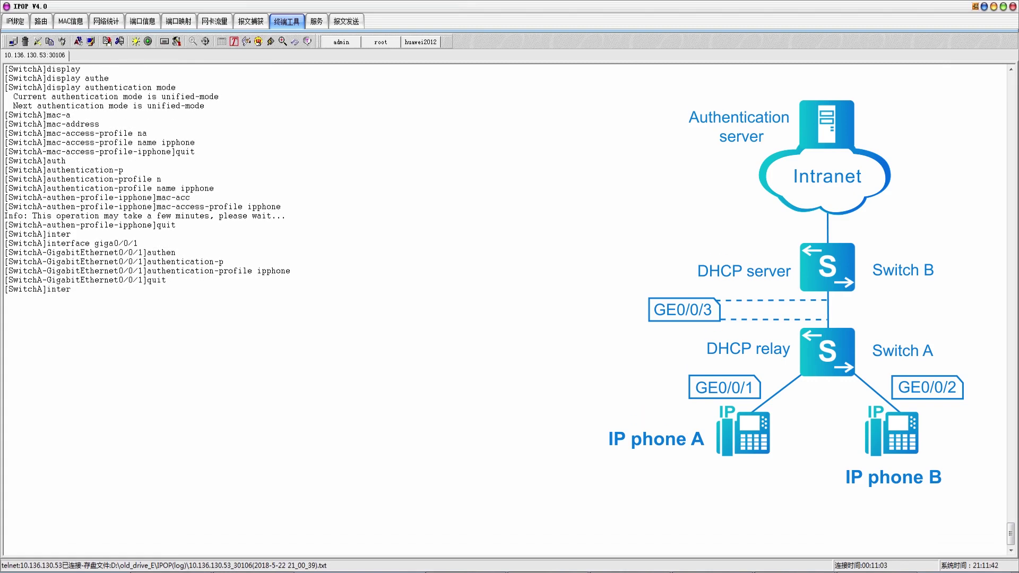
{"action": "type", "text": "f"}
{"action": "key", "text": "Tab"}
{"action": "type", "text": "giga0/0/2"}
{"action": "key", "text": "Return"}
{"action": "type", "text": "auth"}
{"action": "key", "text": "Tab"}
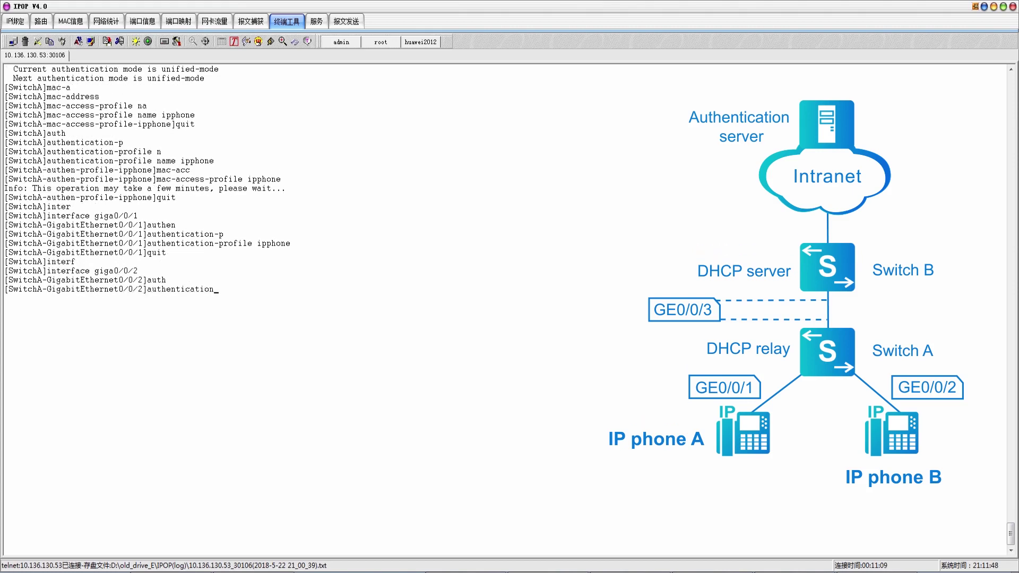
{"action": "type", "text": "-p"}
{"action": "key", "text": "Tab"}
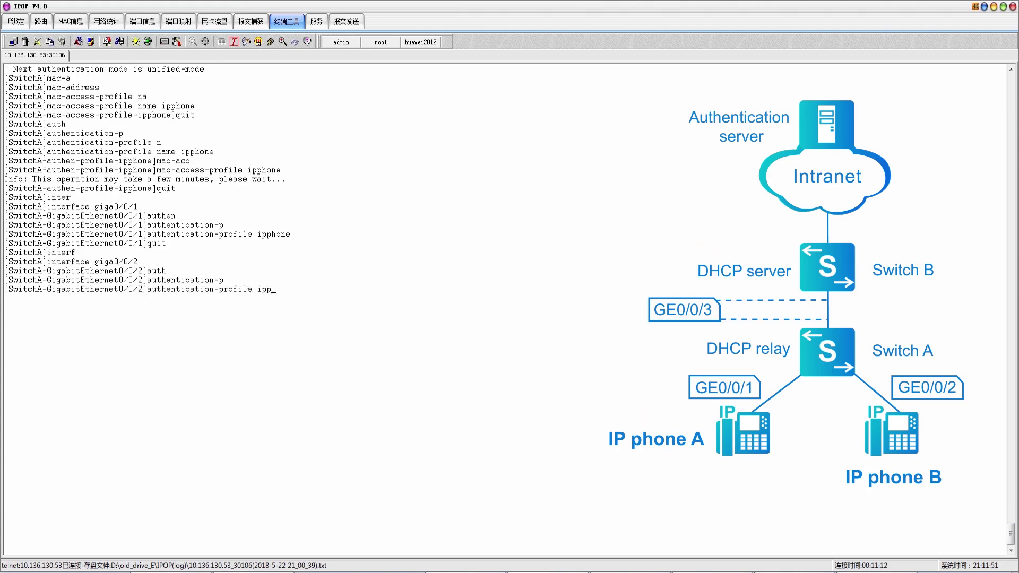
{"action": "key", "text": "Return"}
{"action": "type", "text": "qui"}
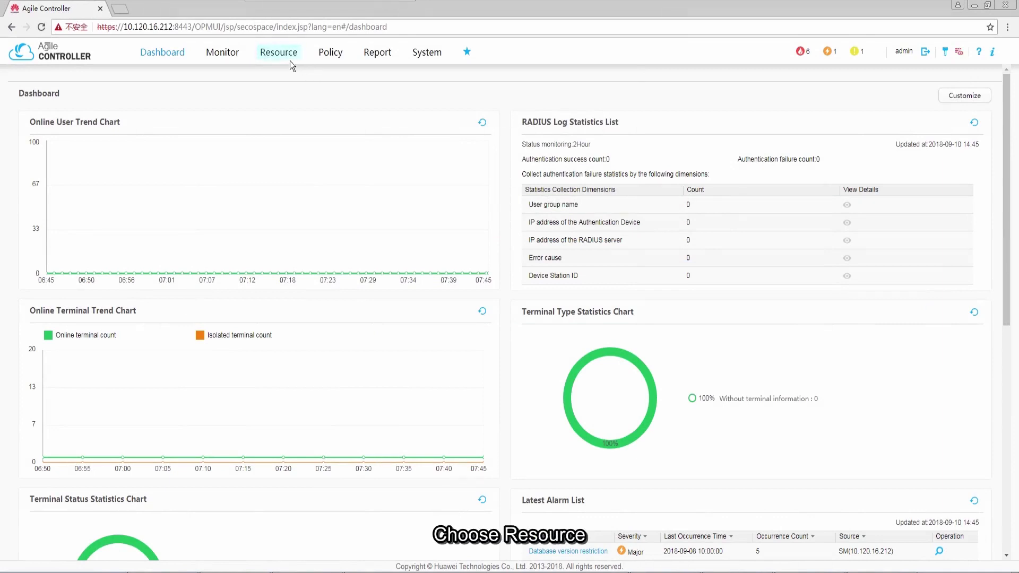
{"action": "left_click", "coordinate": [291, 63]}
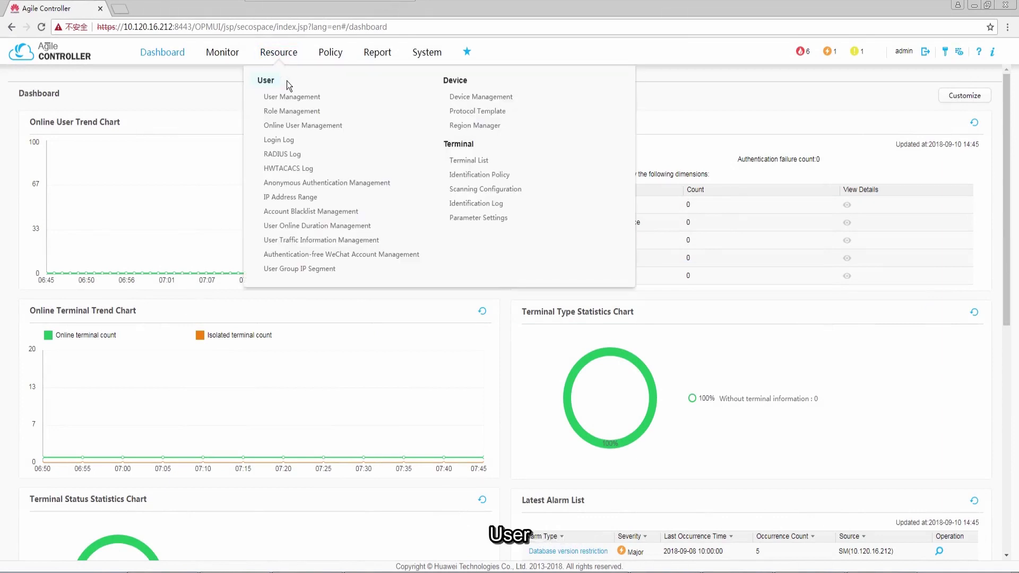
{"action": "left_click", "coordinate": [292, 97]}
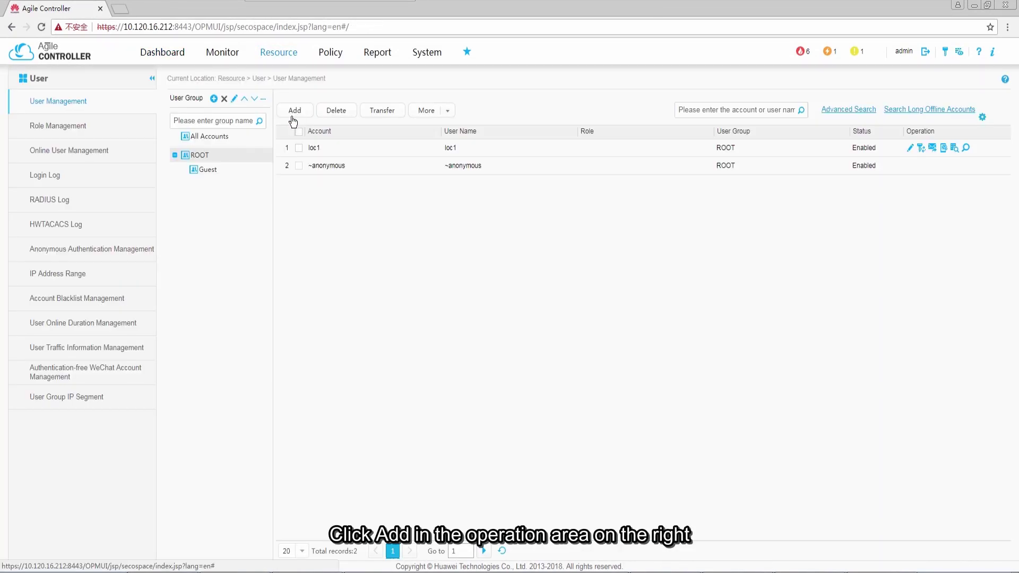
{"action": "left_click", "coordinate": [298, 115]}
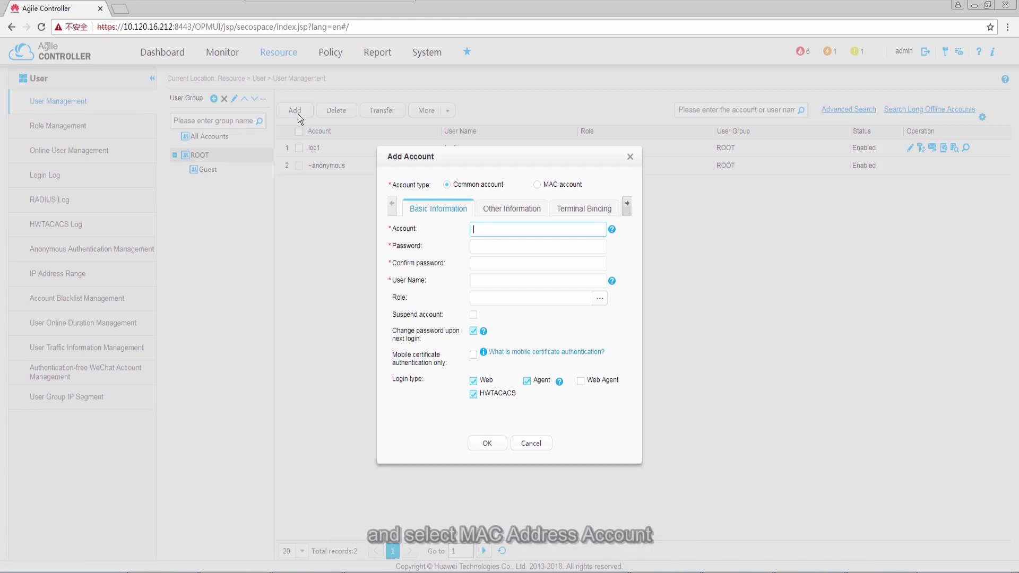
{"action": "left_click", "coordinate": [537, 185]}
{"action": "type", "text": "00"}
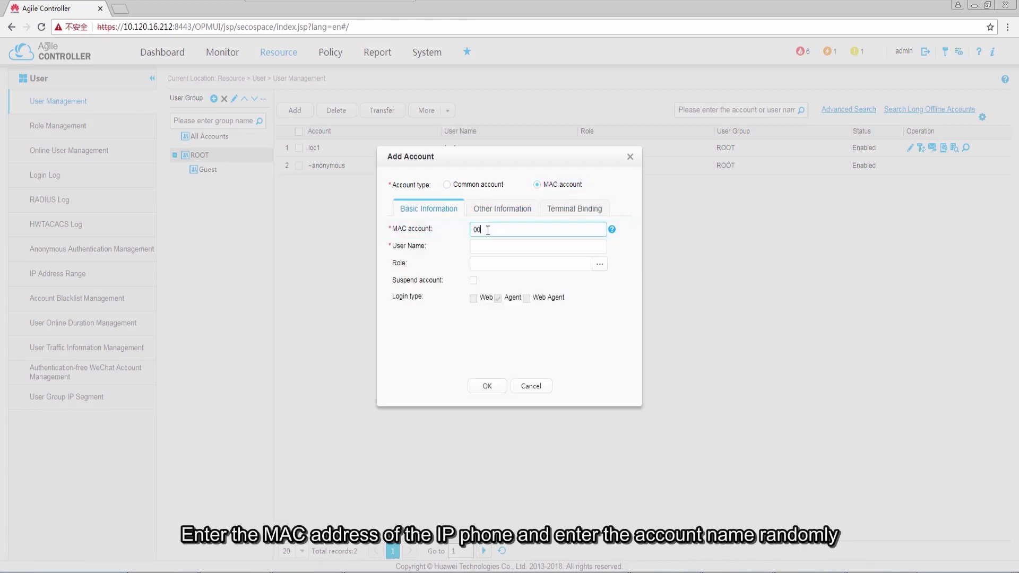
{"action": "type", "text": "00-00"}
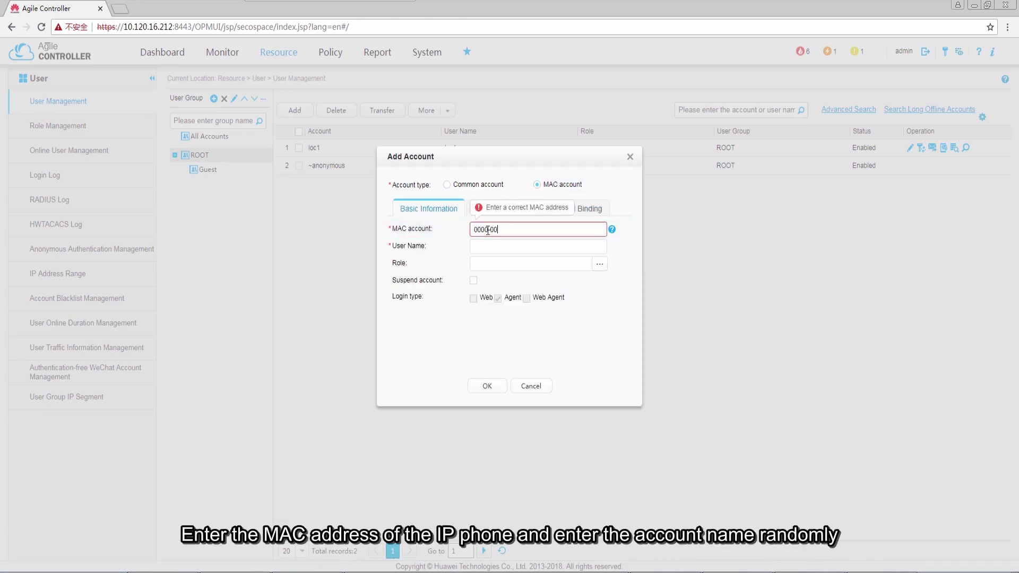
{"action": "type", "text": "11-2222"}
{"action": "left_click", "coordinate": [490, 246]}
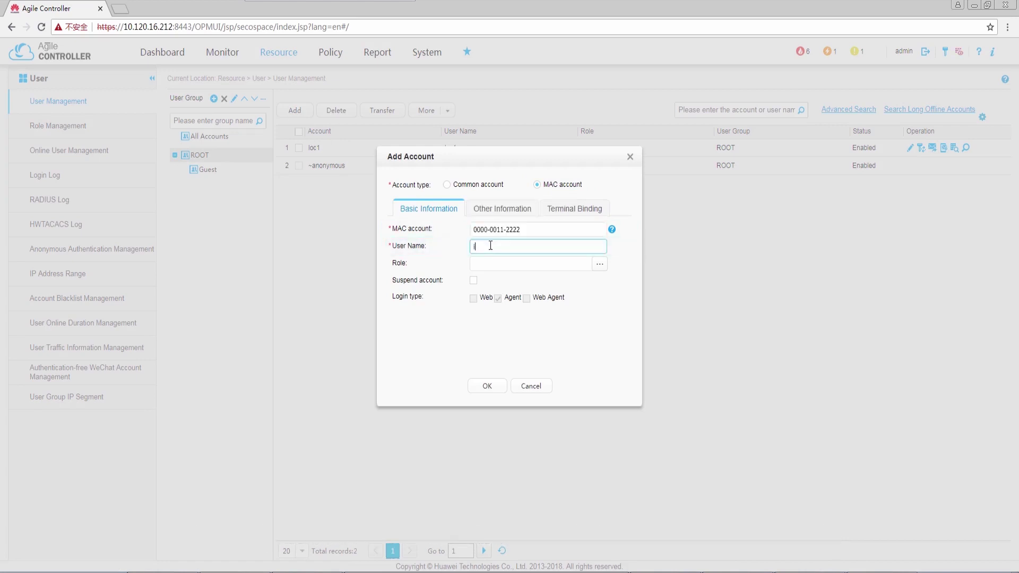
{"action": "type", "text": "ipphone1"}
{"action": "left_click", "coordinate": [484, 386]}
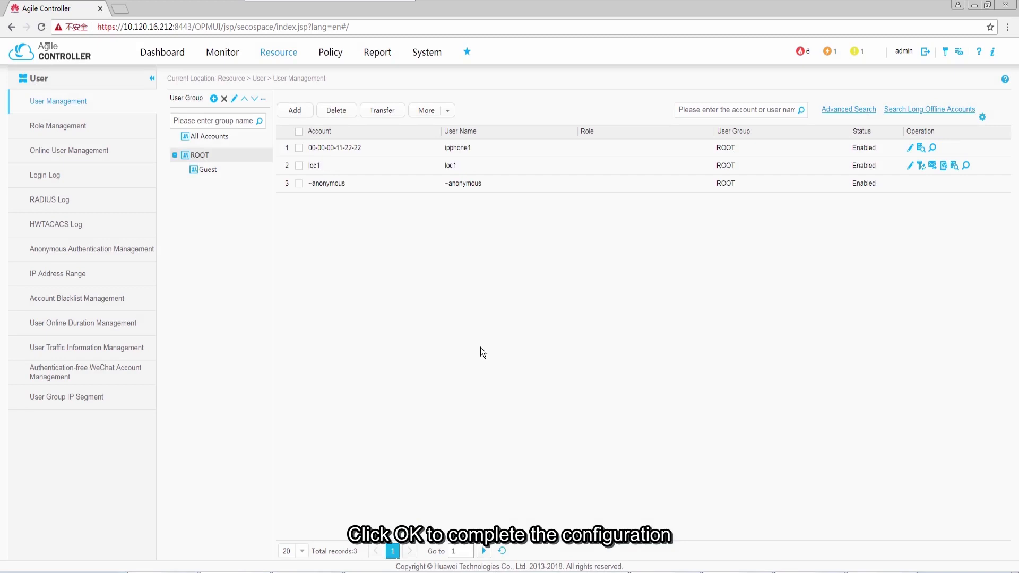
{"action": "left_click", "coordinate": [295, 110]}
{"action": "left_click", "coordinate": [504, 229]}
{"action": "type", "text": "000"}
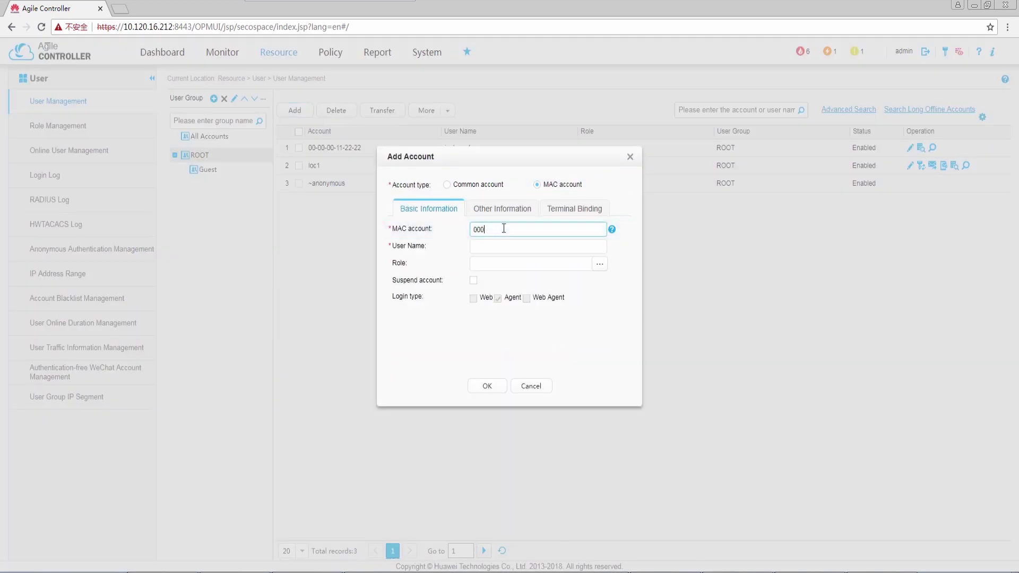
{"action": "type", "text": "0-0011-3333"}
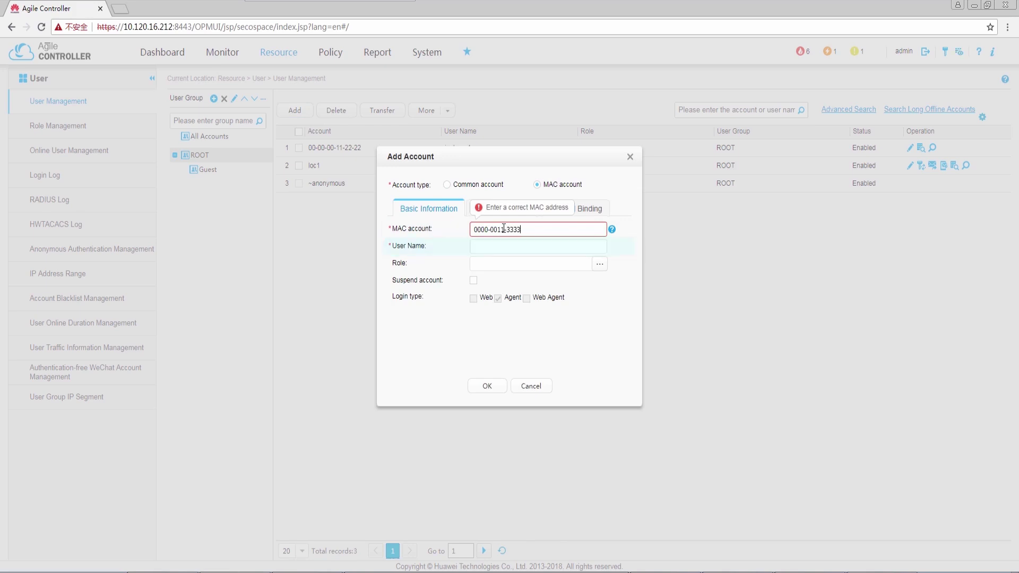
{"action": "left_click", "coordinate": [489, 248]}
{"action": "type", "text": "ipphone2"}
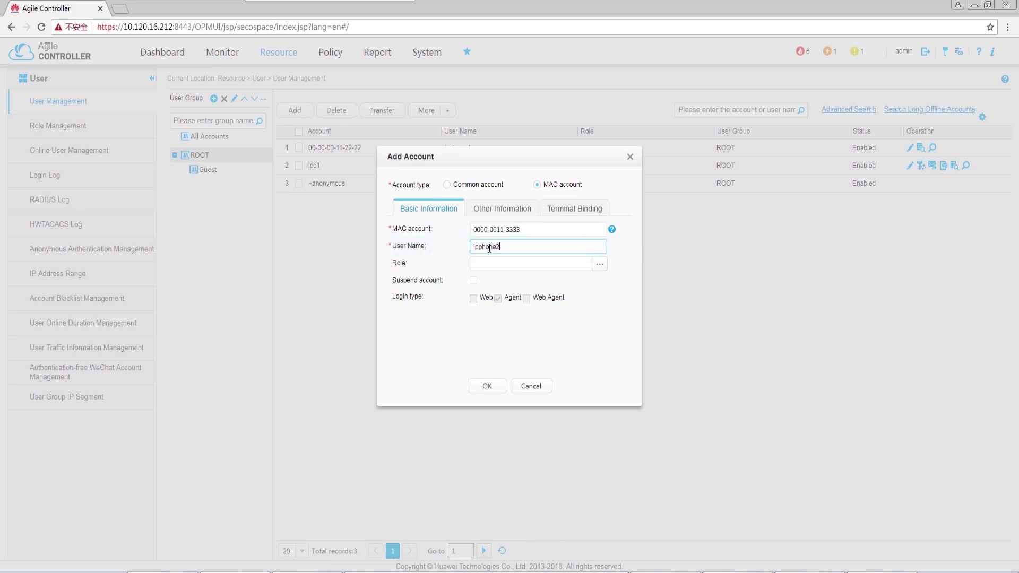
{"action": "left_click", "coordinate": [489, 387]}
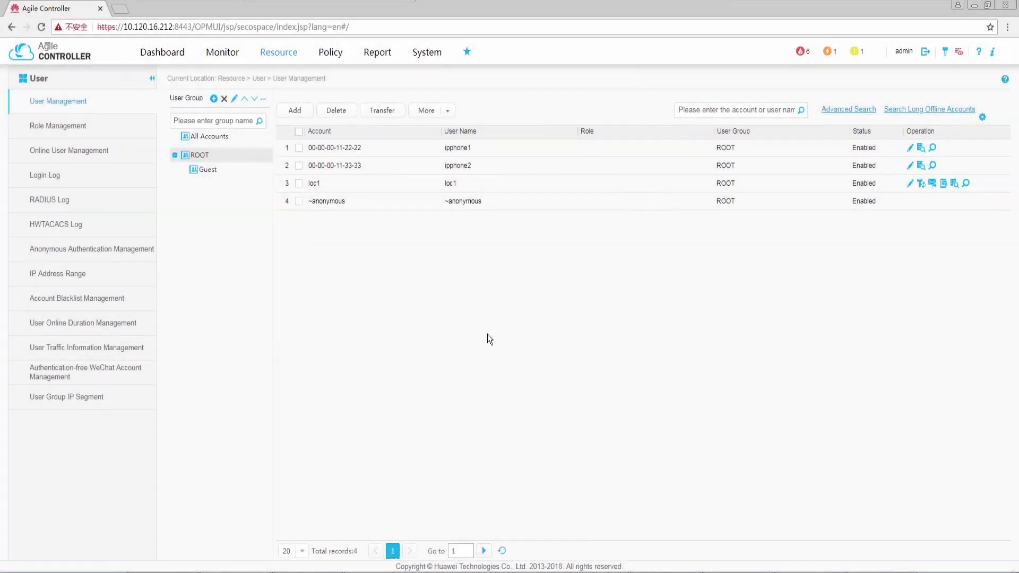
Start a new network device named SwitchA at IP 192.168.100.200
{"action": "mouse_move", "coordinate": [292, 66]}
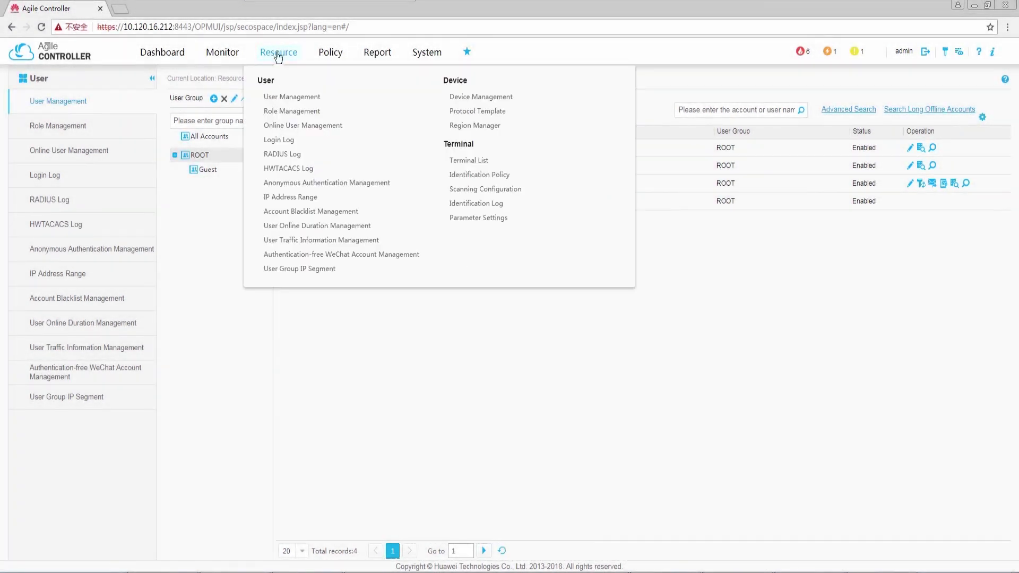
{"action": "left_click", "coordinate": [475, 97]}
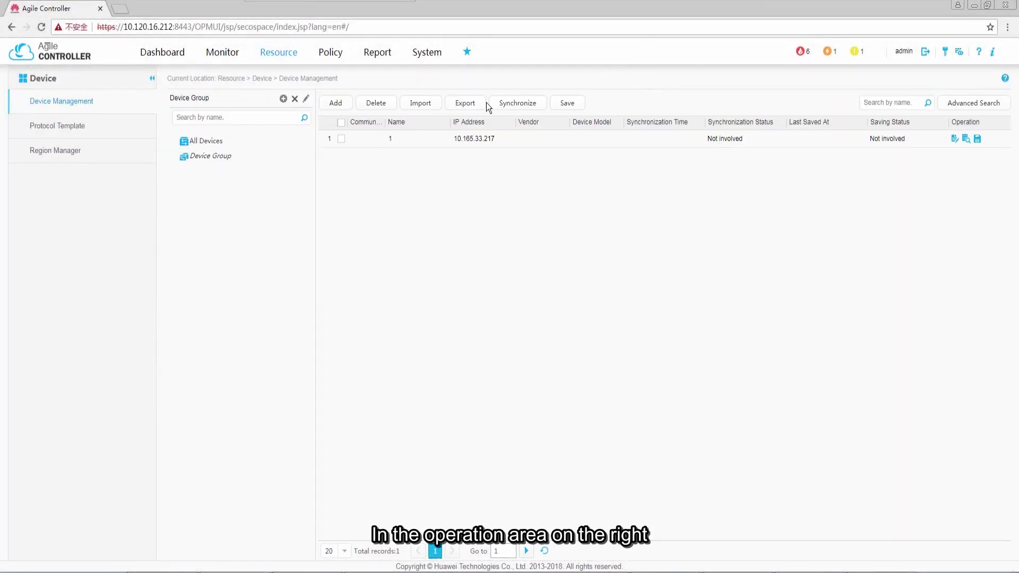
{"action": "left_click", "coordinate": [340, 104]}
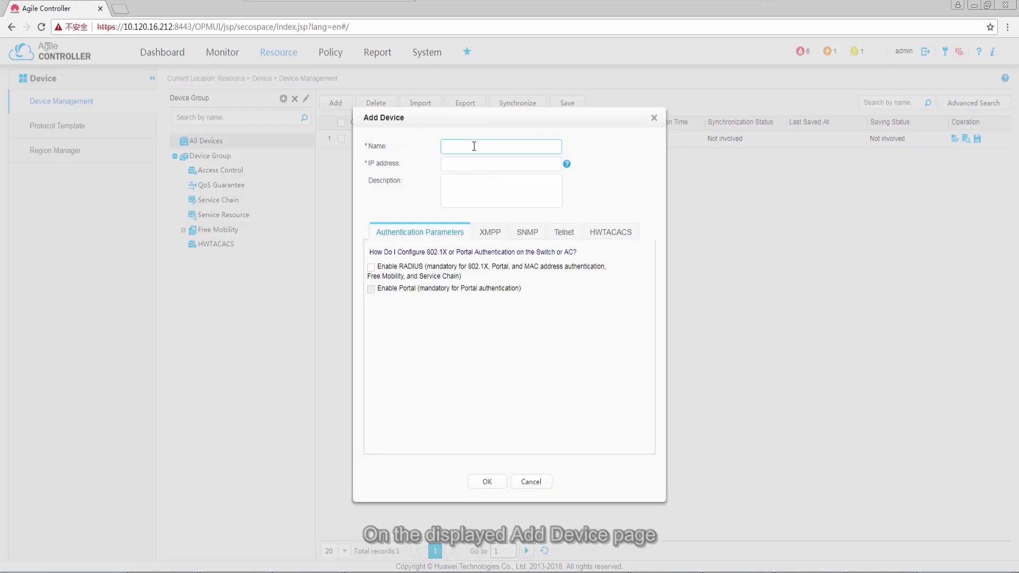
{"action": "left_click", "coordinate": [474, 146]}
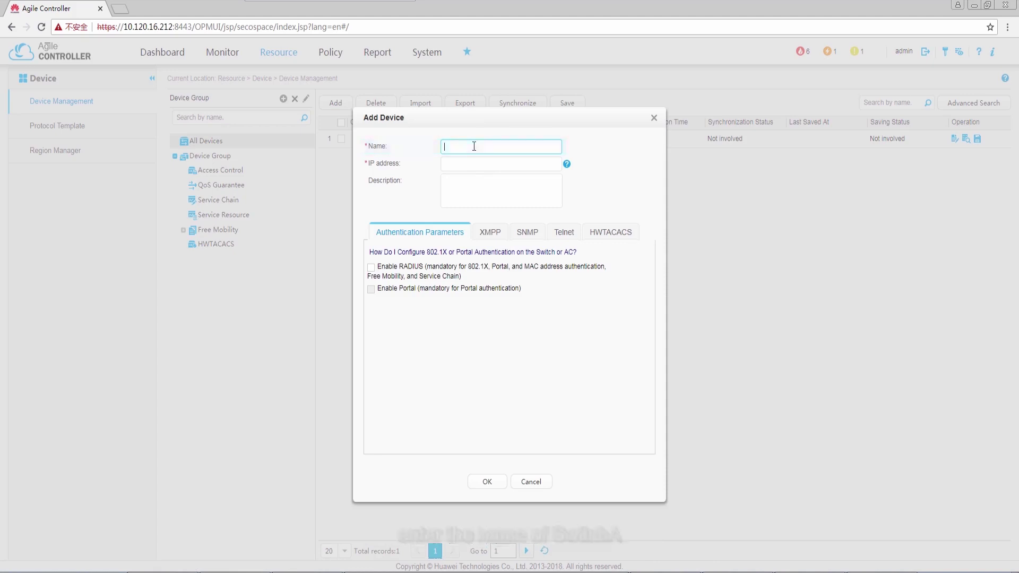
{"action": "type", "text": "SwitchA"}
{"action": "left_click", "coordinate": [475, 160]}
{"action": "type", "text": "192.168"}
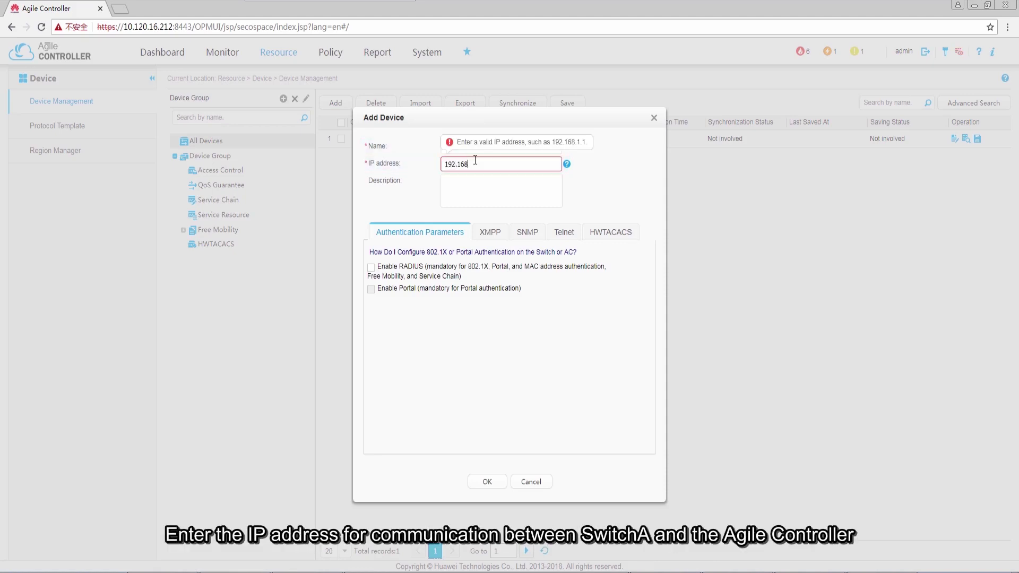
{"action": "type", "text": ".100.200"}
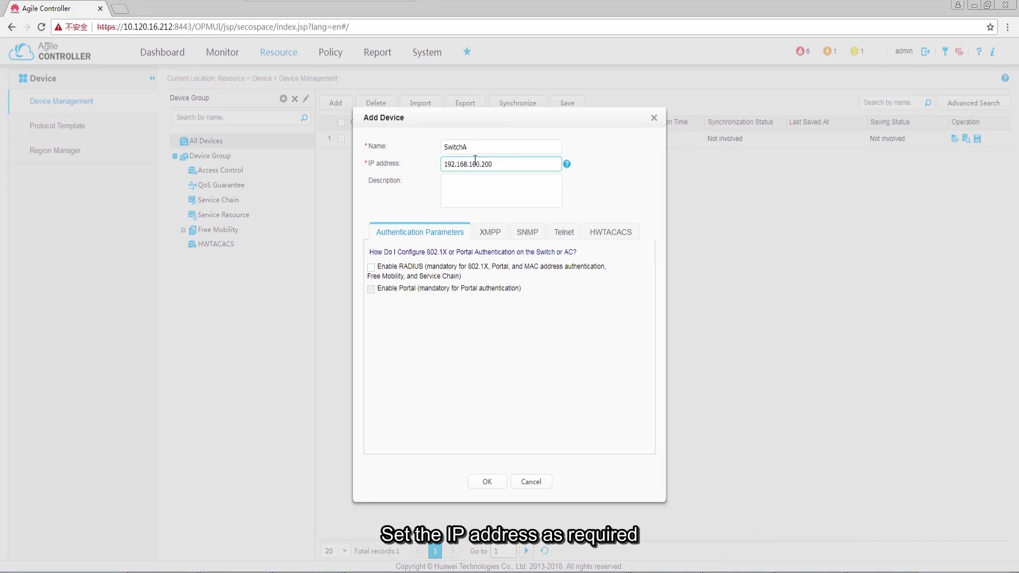
Enable RADIUS authentication with key 201 and save SwitchA
{"action": "left_click", "coordinate": [371, 268]}
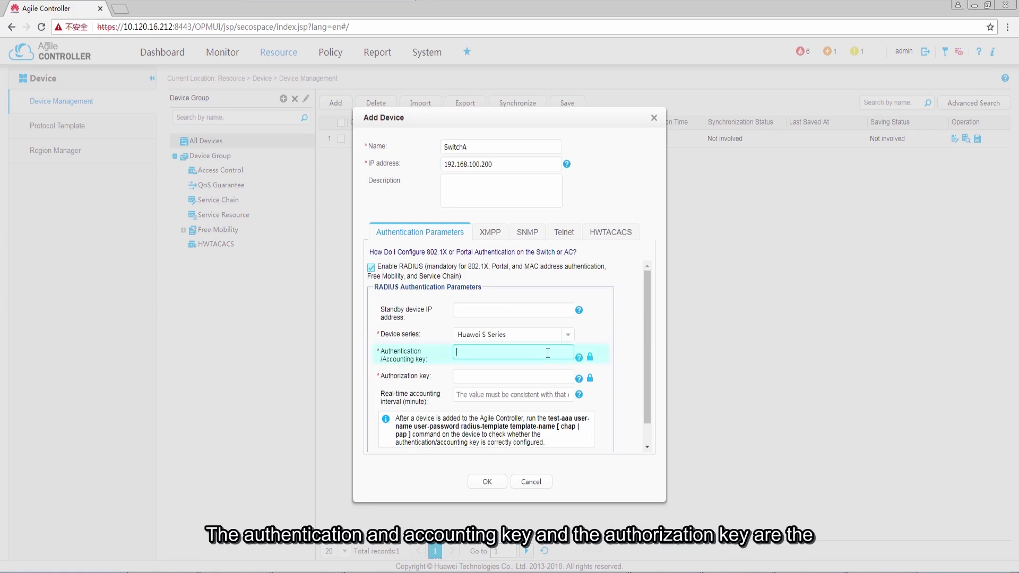
{"action": "type", "text": "201"}
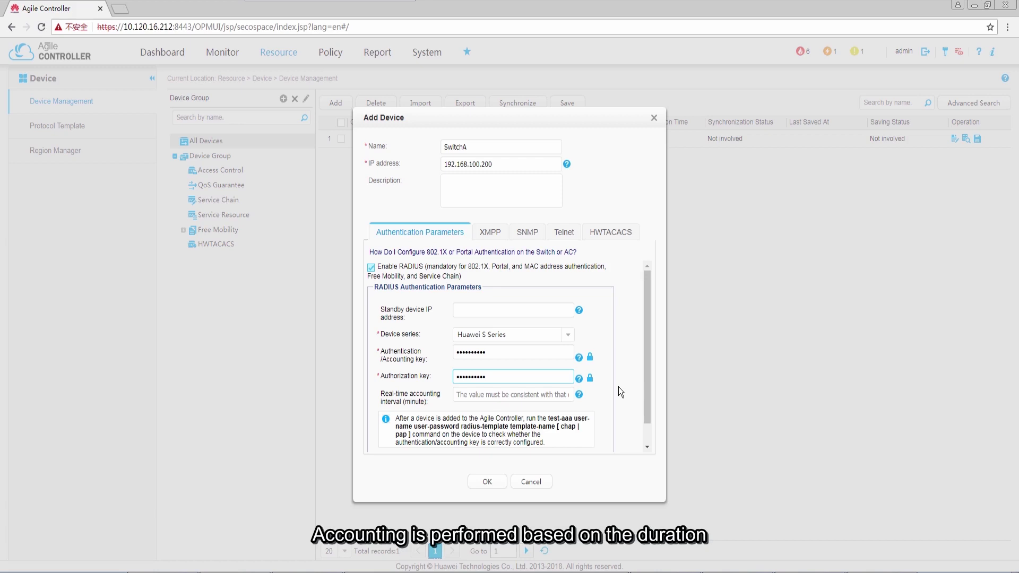
{"action": "left_click", "coordinate": [489, 483]}
{"action": "left_click", "coordinate": [492, 360]}
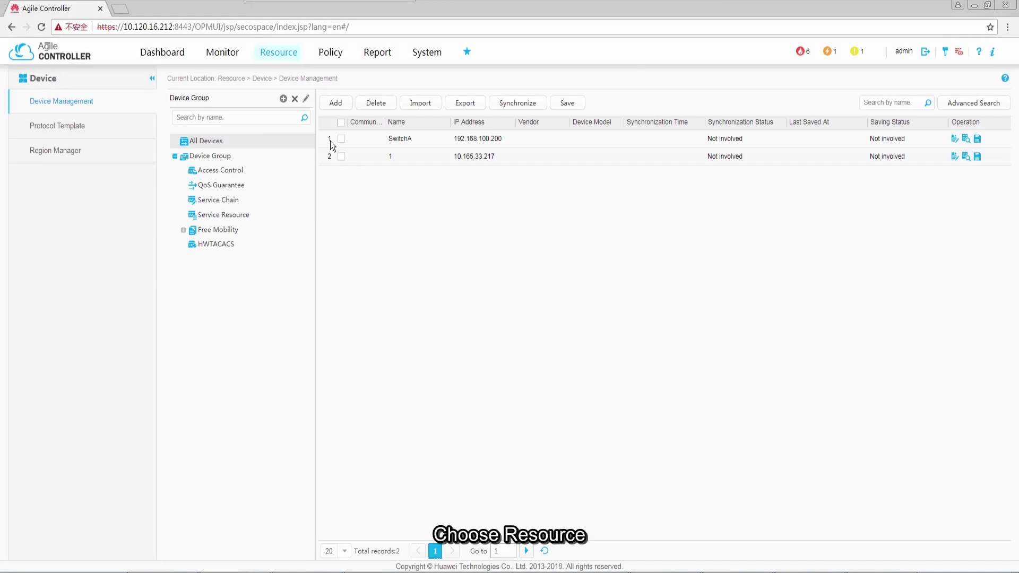
{"action": "left_click", "coordinate": [284, 60]}
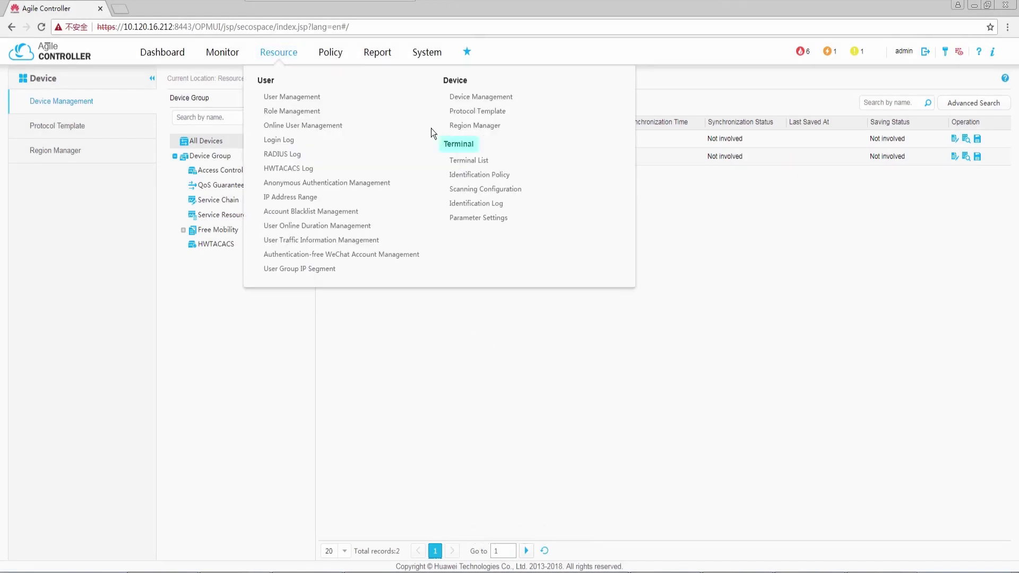
Create terminal group 'ipphone' and start adding a device to its device list
{"action": "left_click", "coordinate": [464, 161]}
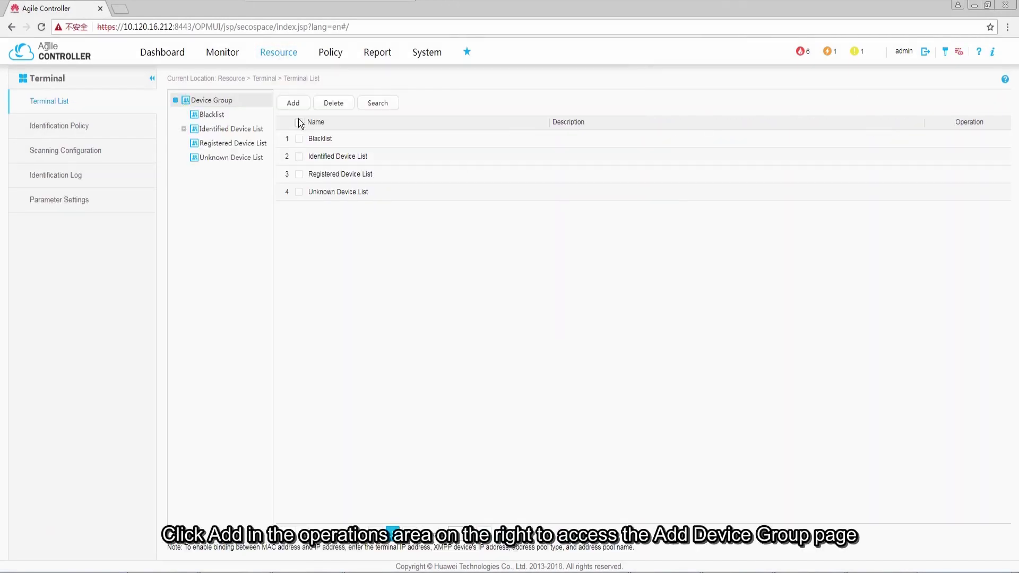
{"action": "left_click", "coordinate": [293, 104]}
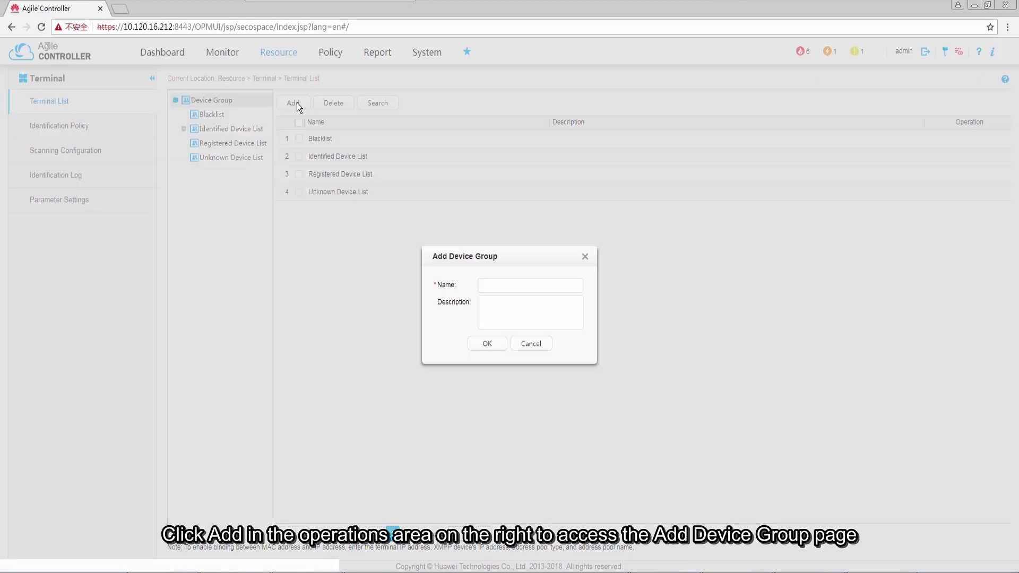
{"action": "left_click", "coordinate": [489, 285]}
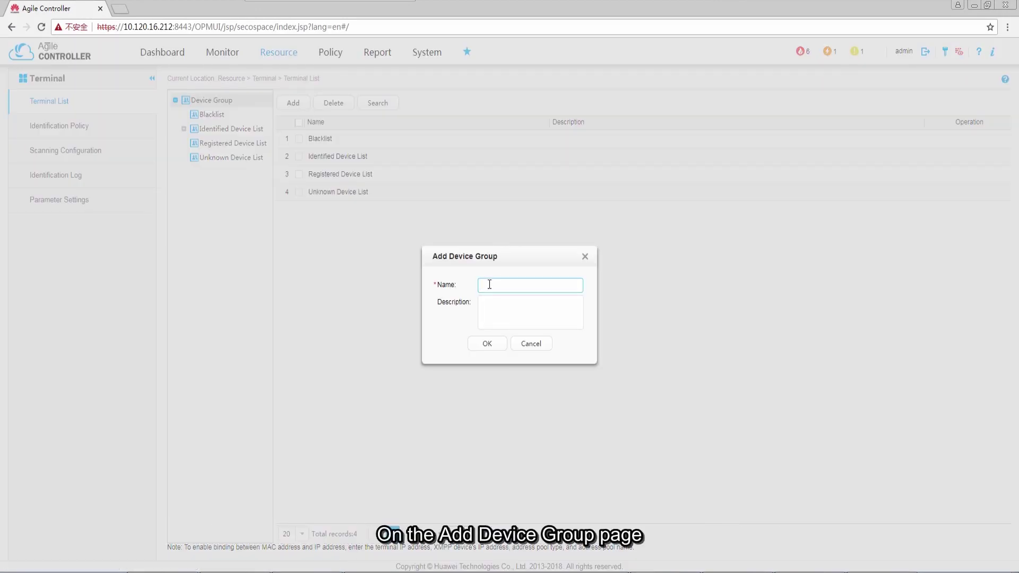
{"action": "type", "text": "ipp"}
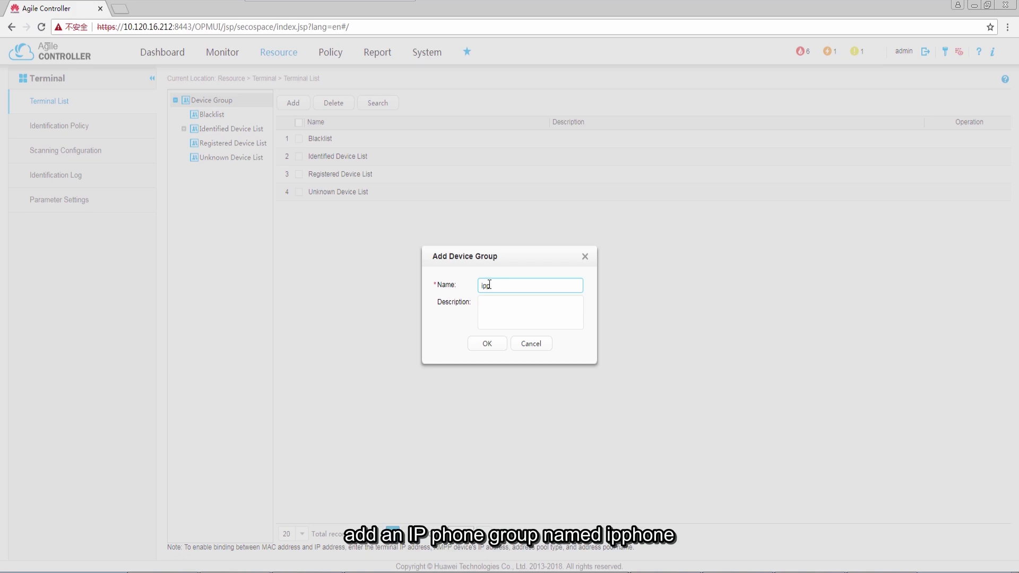
{"action": "type", "text": "hone"}
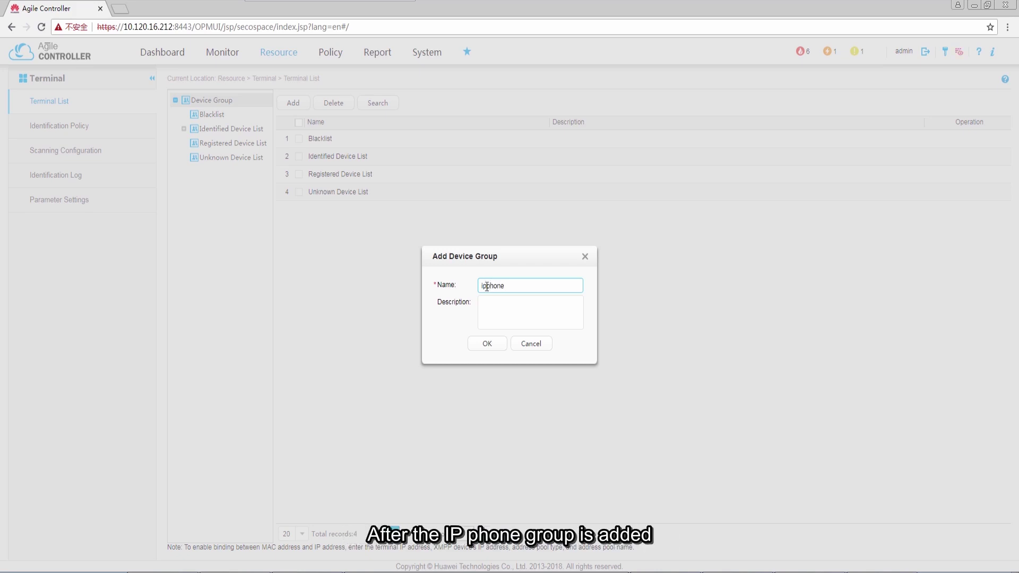
{"action": "left_click", "coordinate": [487, 348]}
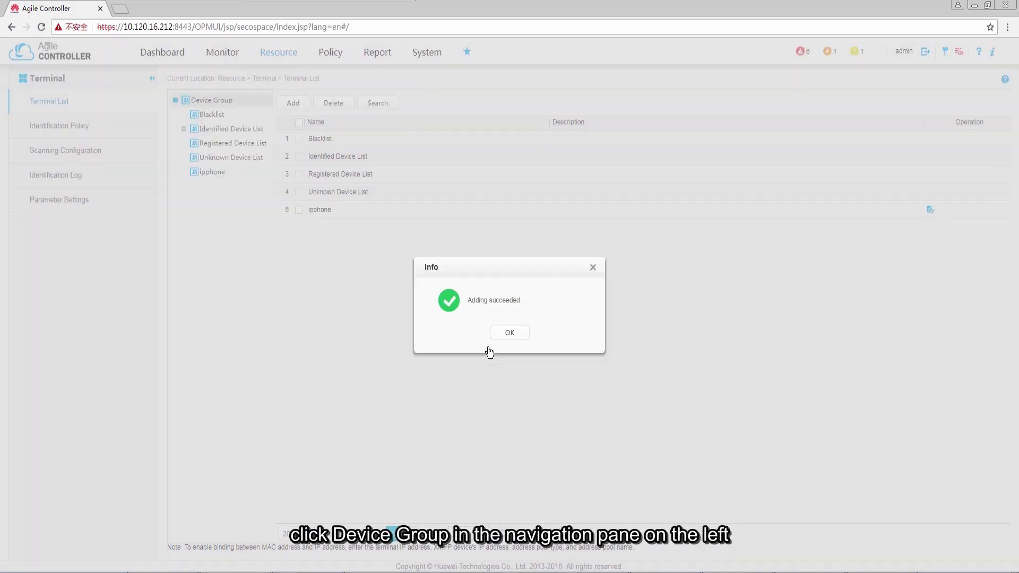
{"action": "left_click", "coordinate": [498, 334]}
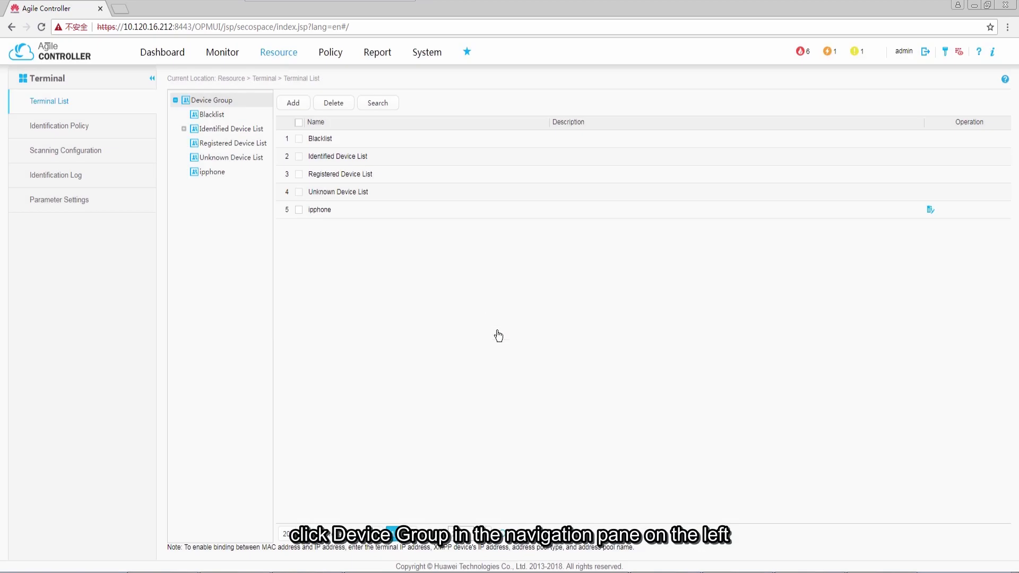
{"action": "left_click", "coordinate": [220, 175]}
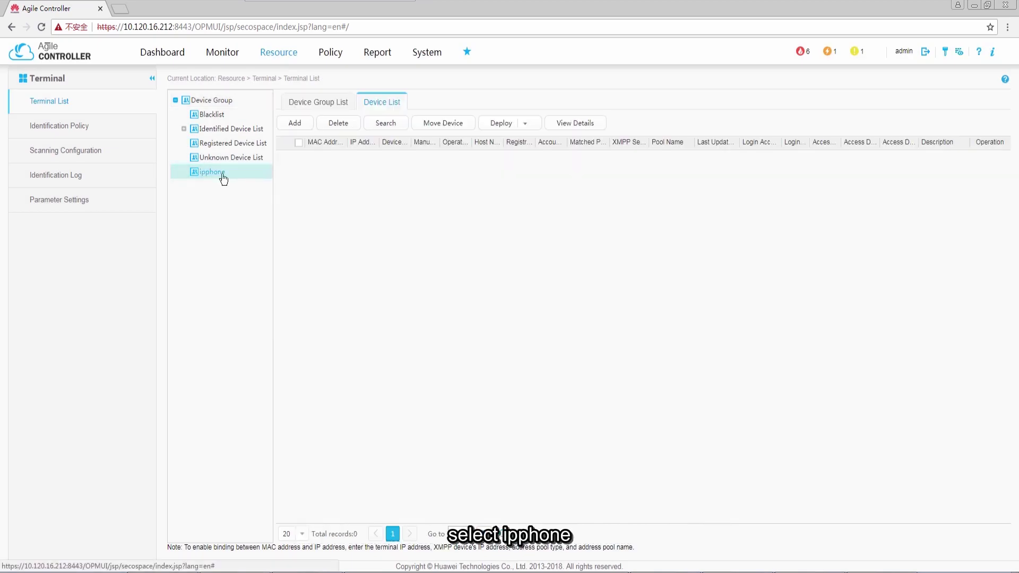
{"action": "left_click", "coordinate": [296, 123]}
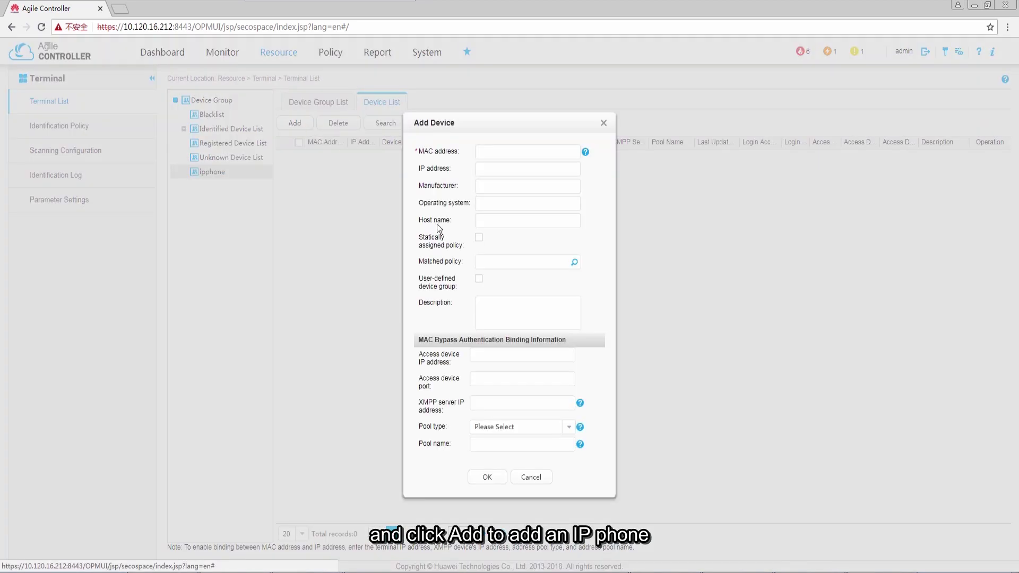
{"action": "left_click", "coordinate": [487, 151]}
{"action": "type", "text": "0000-0011"}
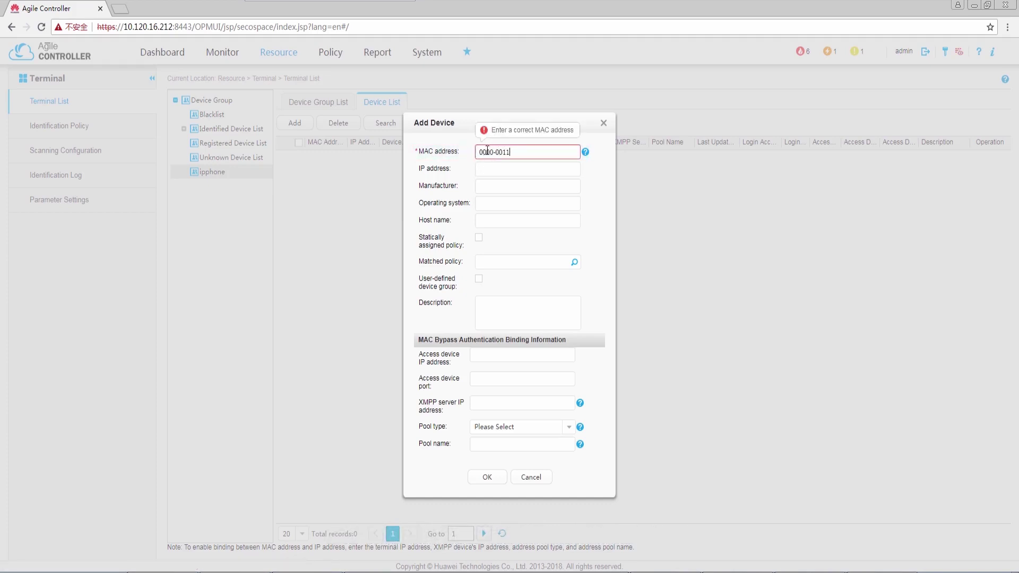
{"action": "type", "text": "-2222"}
{"action": "left_click", "coordinate": [487, 477]}
{"action": "left_click", "coordinate": [514, 337]}
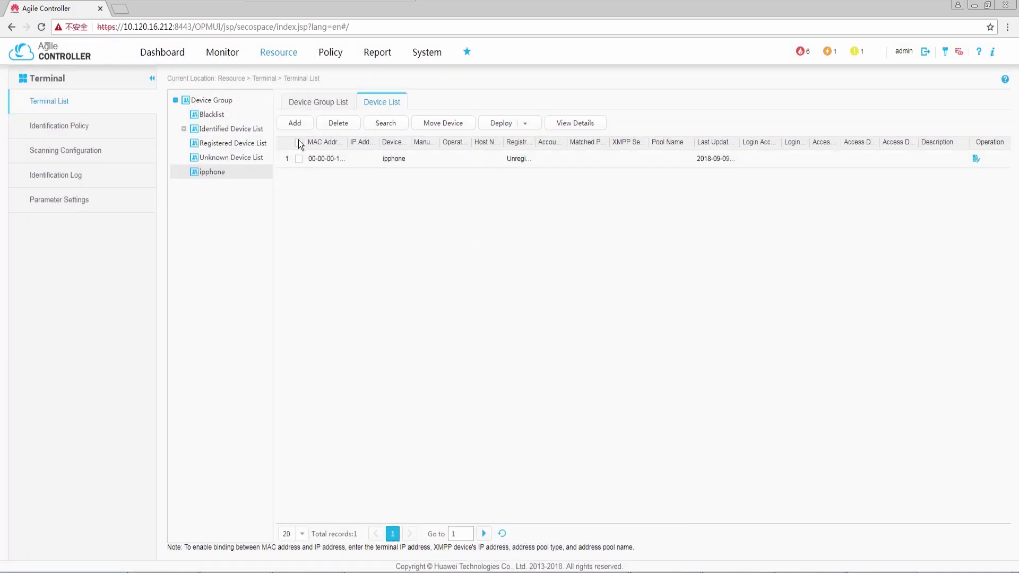
{"action": "left_click", "coordinate": [295, 123]}
{"action": "left_click", "coordinate": [488, 152]}
{"action": "type", "text": "0000-0011-3333"}
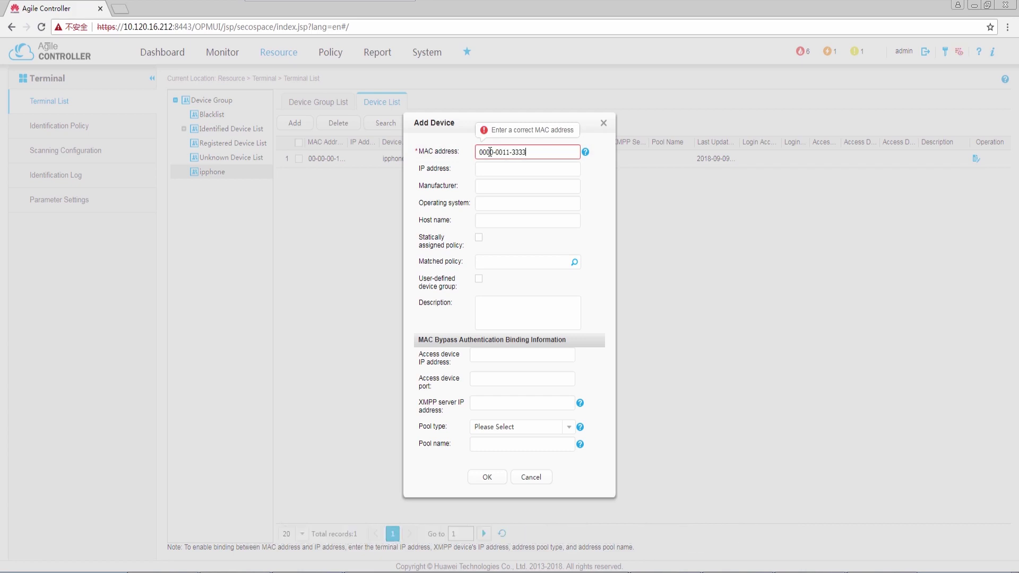
{"action": "left_click", "coordinate": [487, 477]}
{"action": "left_click", "coordinate": [510, 333]}
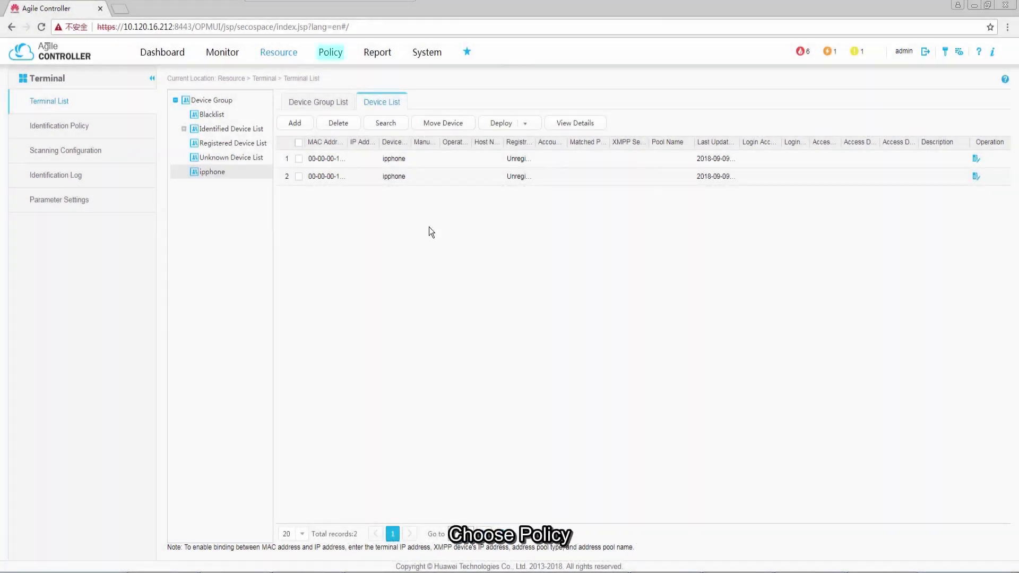
Start a new authentication rule named ipphone
{"action": "left_click", "coordinate": [329, 51]}
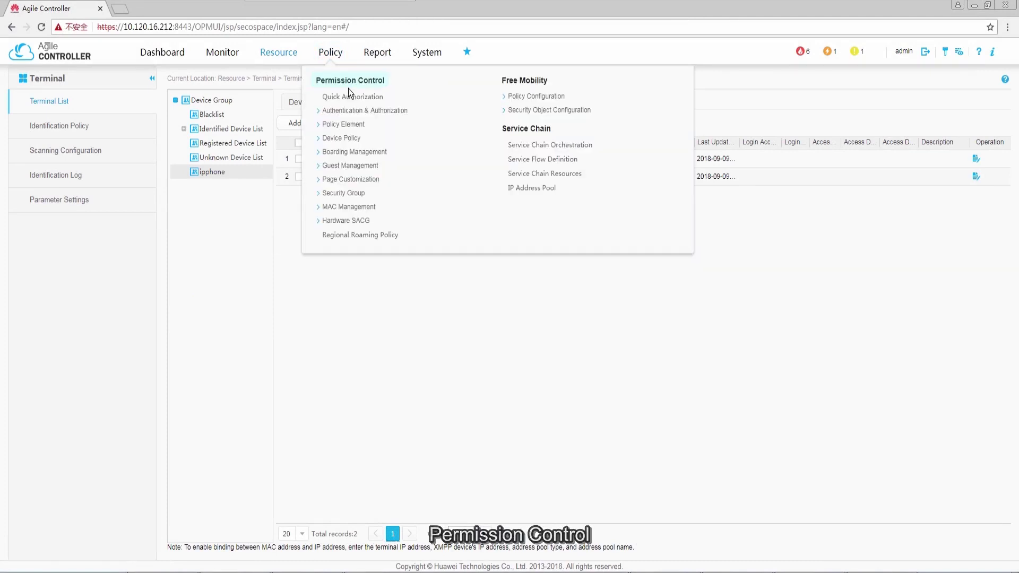
{"action": "left_click", "coordinate": [331, 110]}
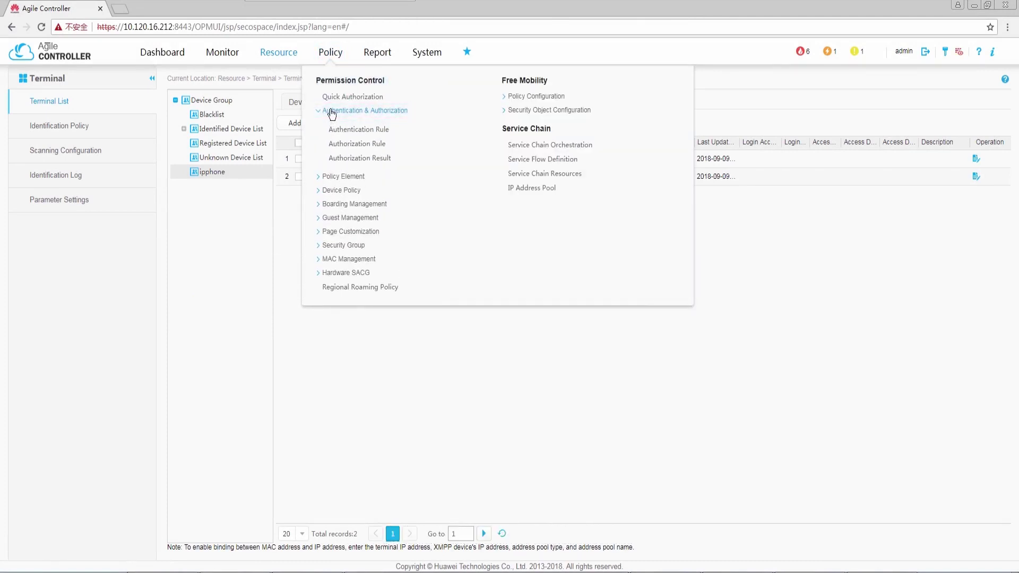
{"action": "left_click", "coordinate": [365, 133]}
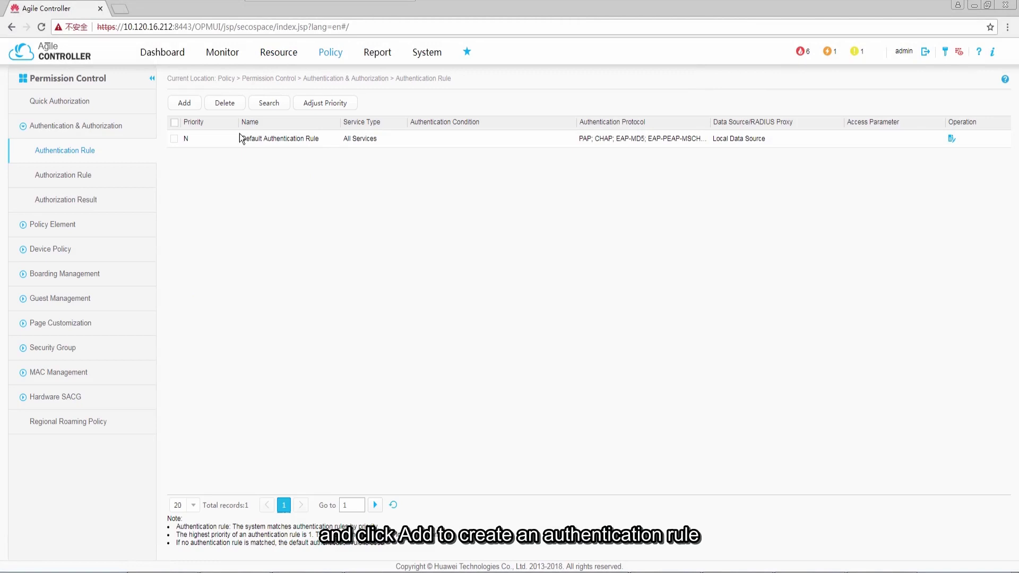
{"action": "left_click", "coordinate": [190, 110]}
{"action": "left_click", "coordinate": [442, 137]}
{"action": "type", "text": "ipphone"}
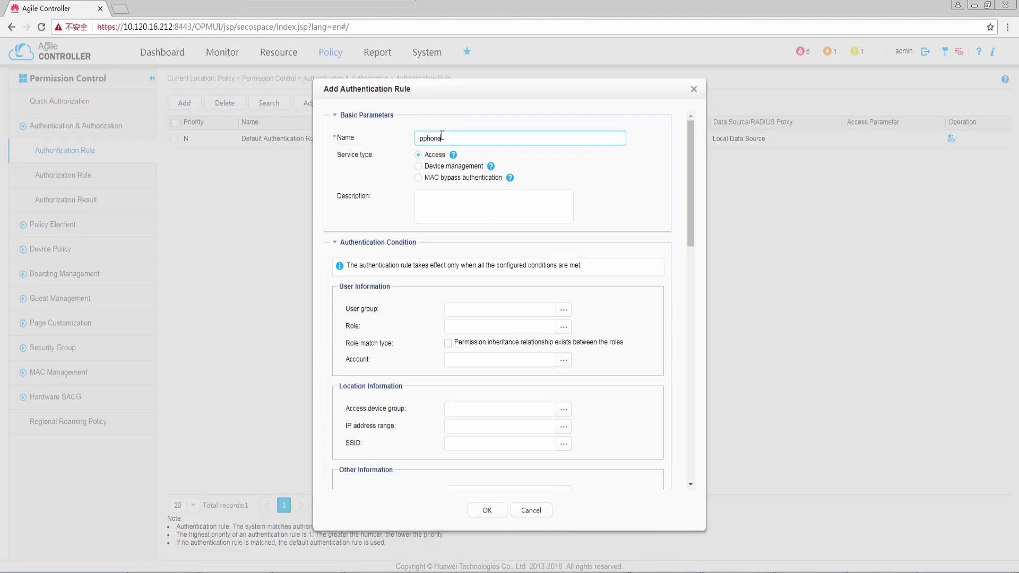
Set the rule to MAC bypass authentication for terminal group ipphone and save it
{"action": "left_click", "coordinate": [419, 178]}
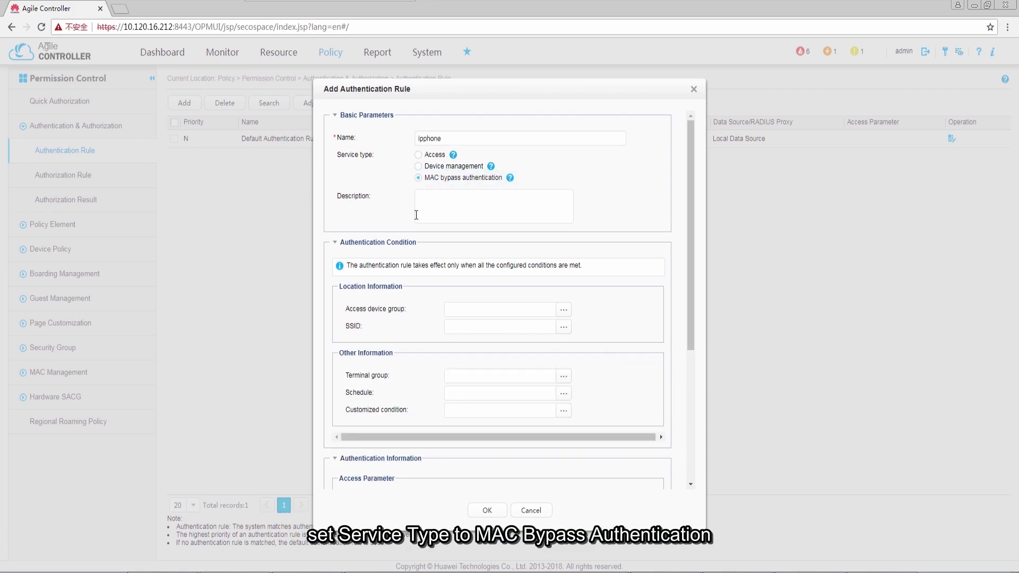
{"action": "left_click", "coordinate": [564, 378]}
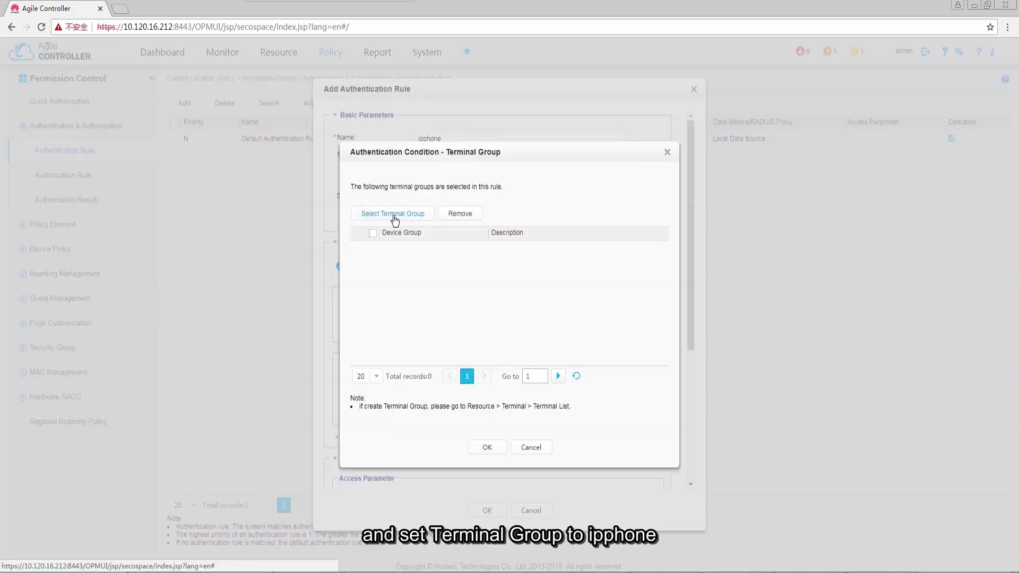
{"action": "left_click", "coordinate": [391, 215]}
{"action": "left_click", "coordinate": [403, 339]}
{"action": "left_click", "coordinate": [496, 397]}
{"action": "left_click", "coordinate": [486, 447]}
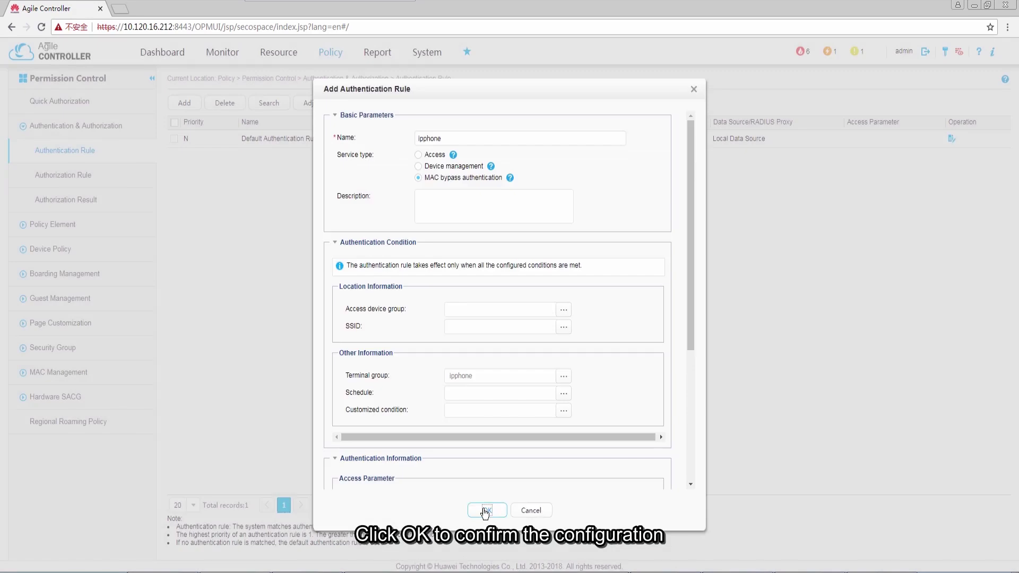
{"action": "left_click", "coordinate": [487, 510]}
{"action": "left_click", "coordinate": [511, 334]}
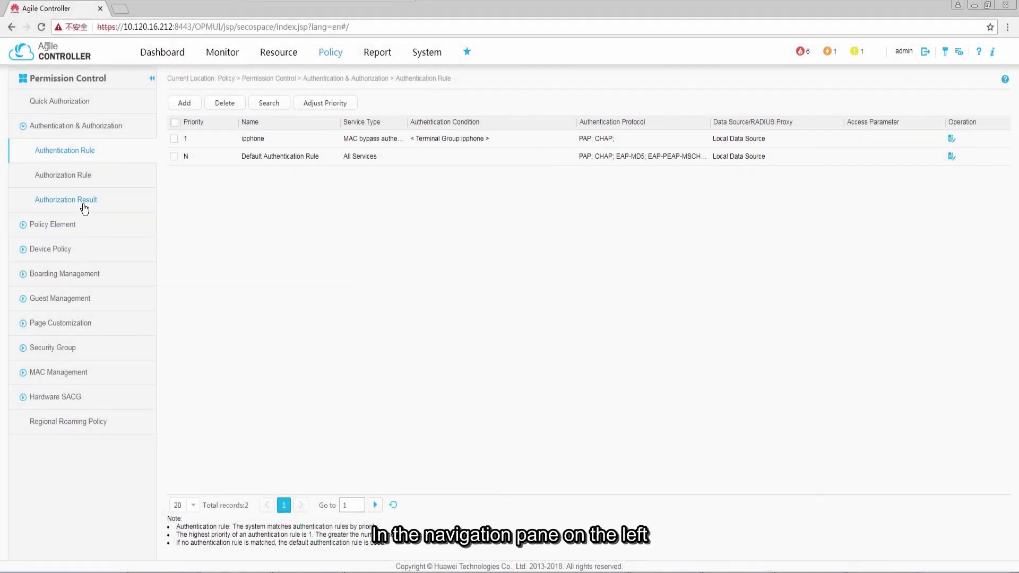
Name a new authorization result 'voice vlan 100', assign VLAN 100, and start a custom attribute
{"action": "left_click", "coordinate": [84, 205]}
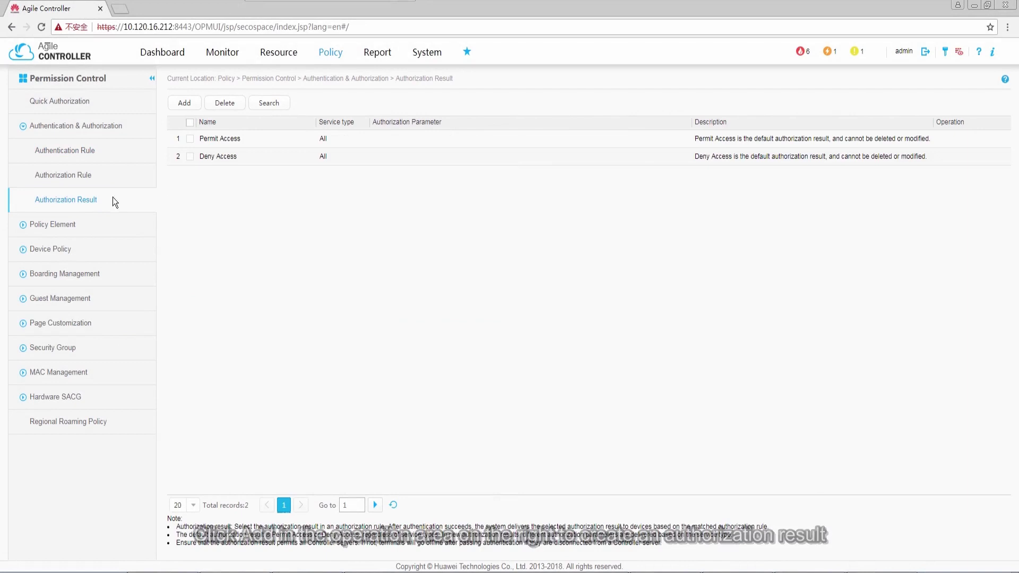
{"action": "left_click", "coordinate": [185, 104]}
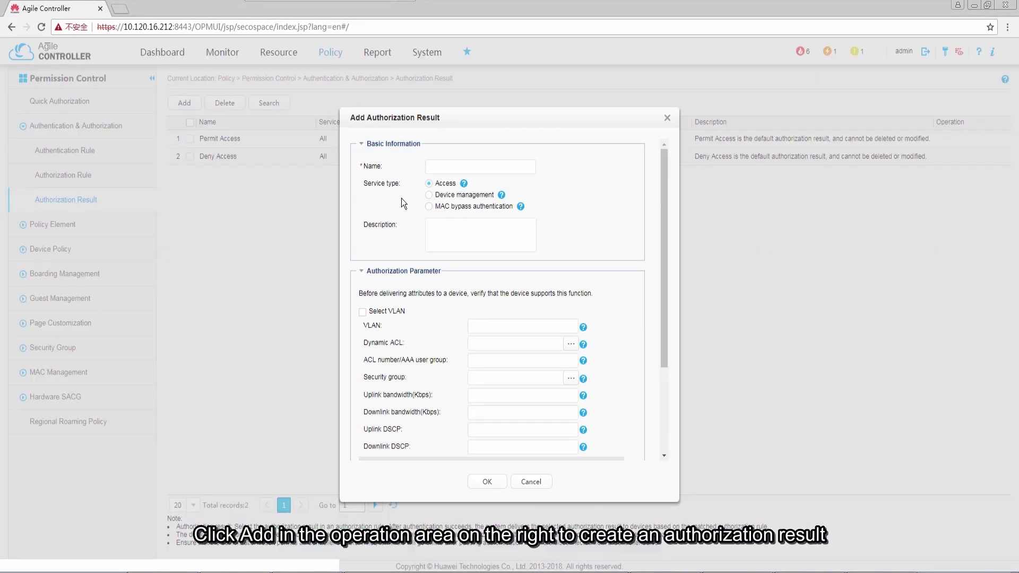
{"action": "left_click", "coordinate": [458, 168]}
{"action": "type", "text": "voice "}
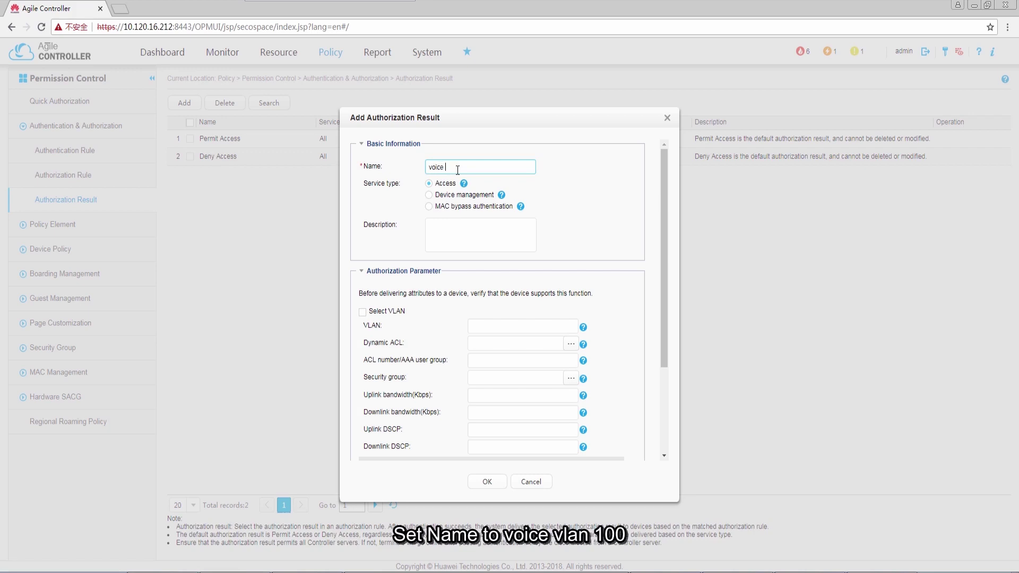
{"action": "type", "text": "vlan 100"}
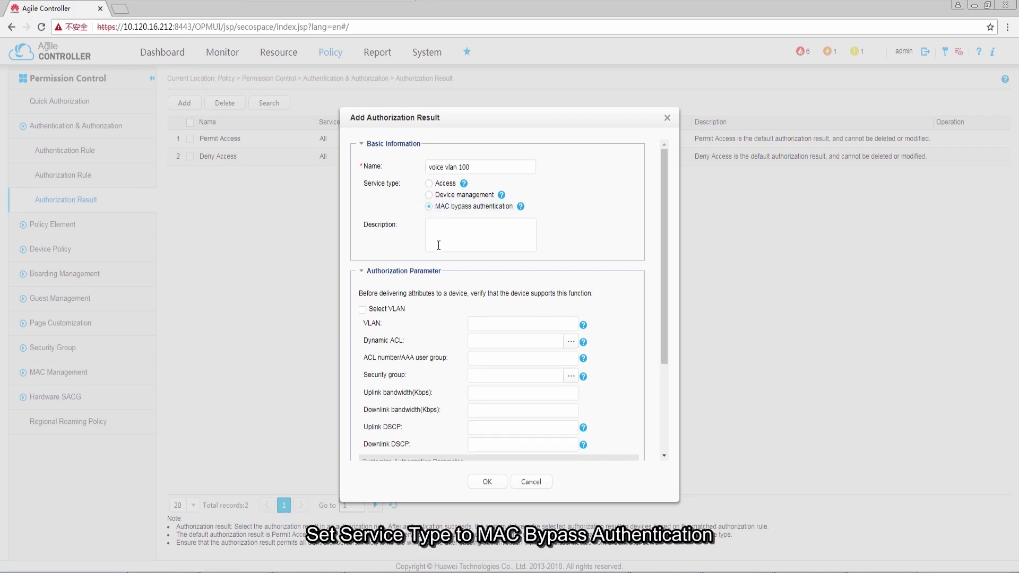
{"action": "left_click", "coordinate": [479, 325]}
{"action": "type", "text": "100"}
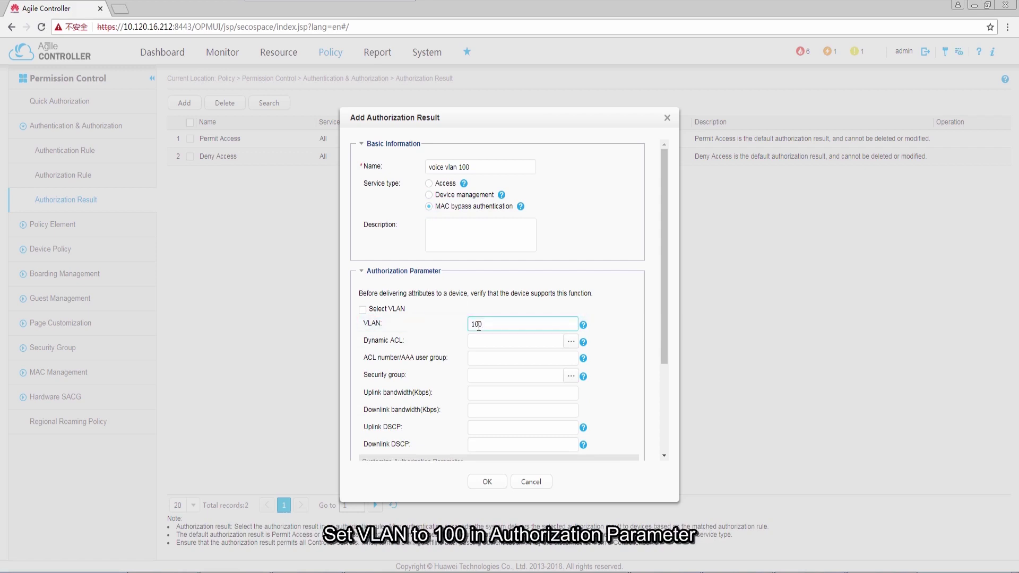
{"action": "scroll", "coordinate": [665, 416], "scroll_direction": "down", "scroll_amount": 3}
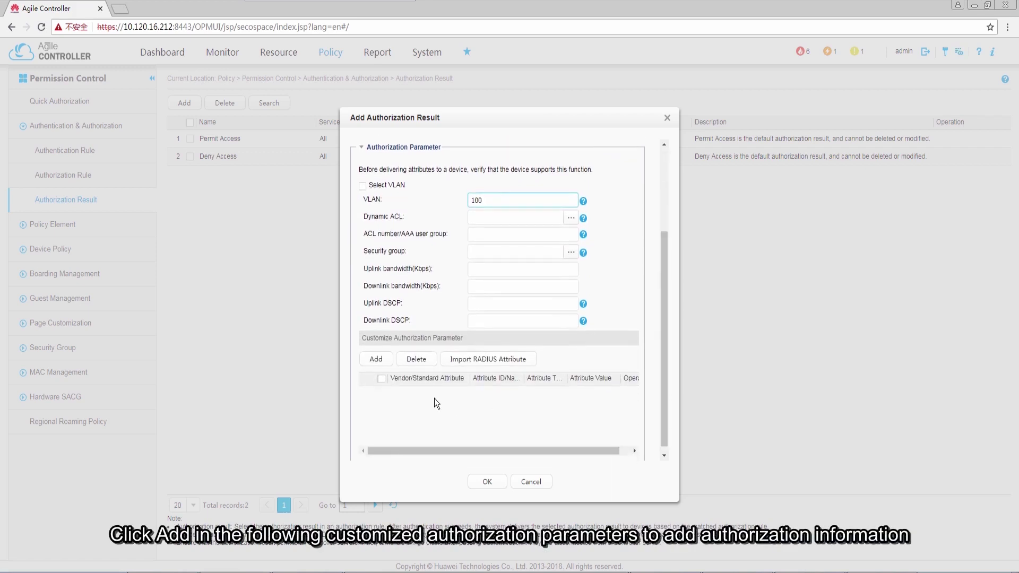
{"action": "left_click", "coordinate": [376, 361]}
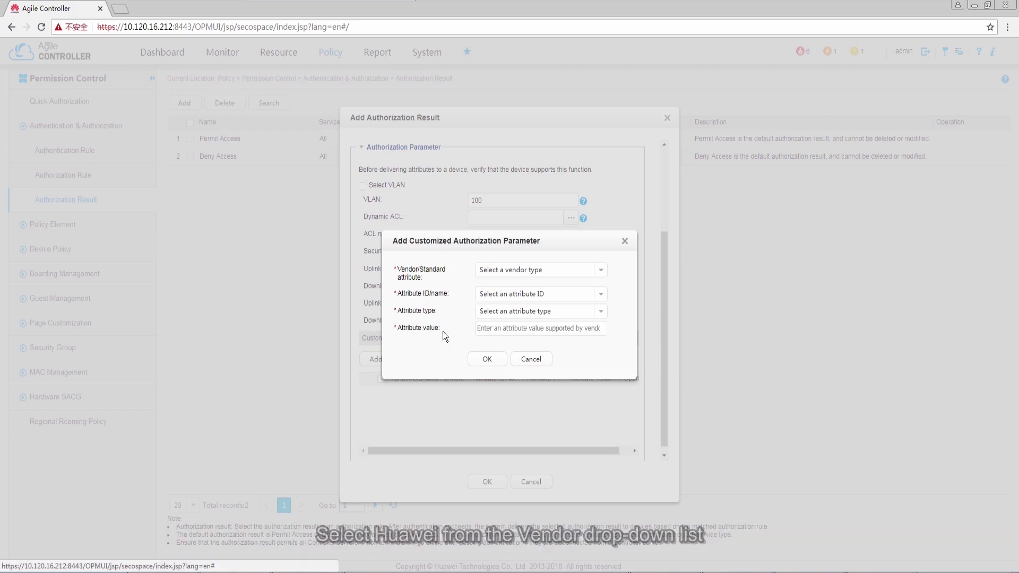
Define custom attribute Huawei HW-Voice-Vlan(33) with value 1
{"action": "left_click", "coordinate": [600, 271]}
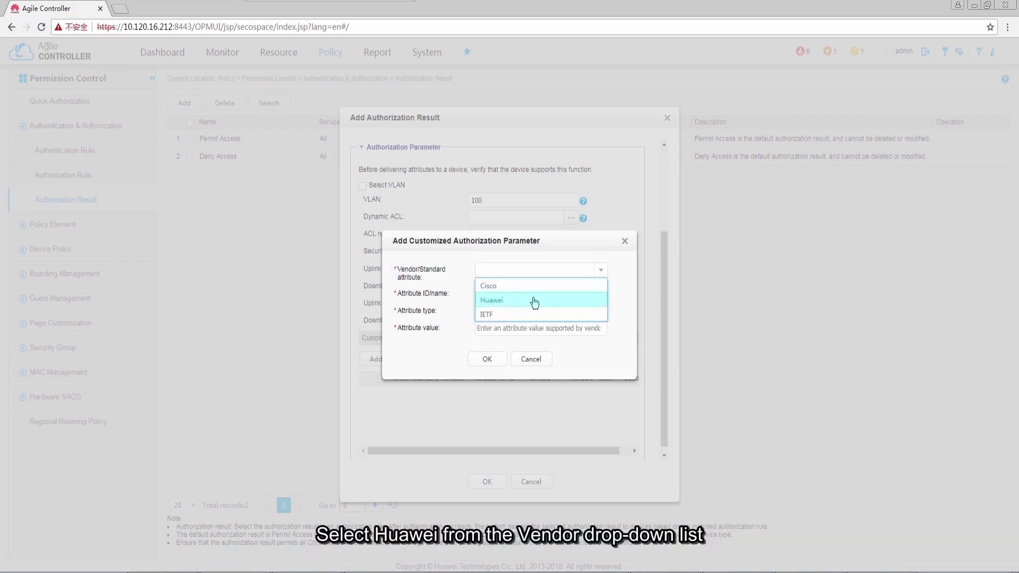
{"action": "left_click", "coordinate": [533, 299]}
{"action": "left_click", "coordinate": [601, 295]}
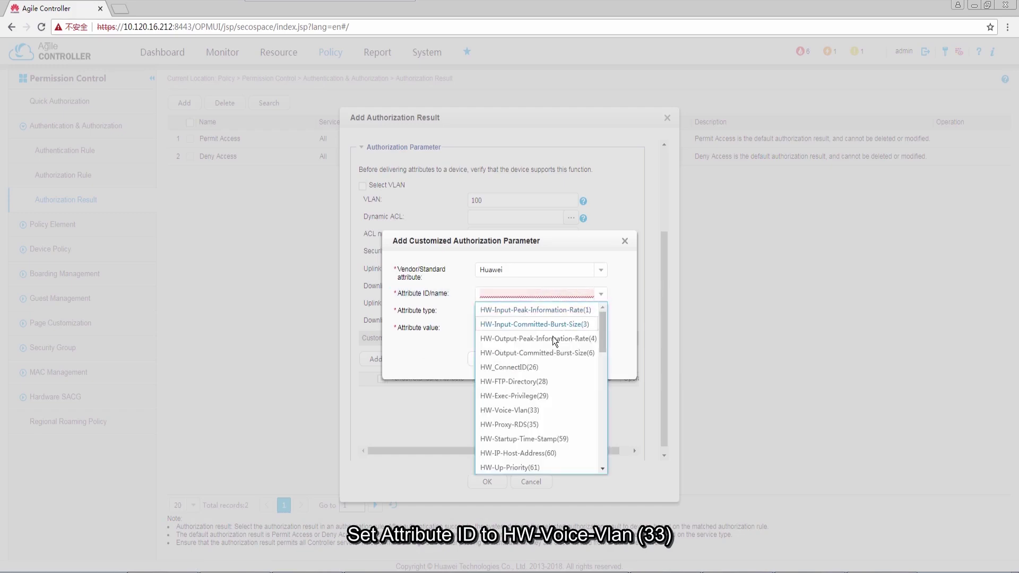
{"action": "left_click", "coordinate": [541, 411]}
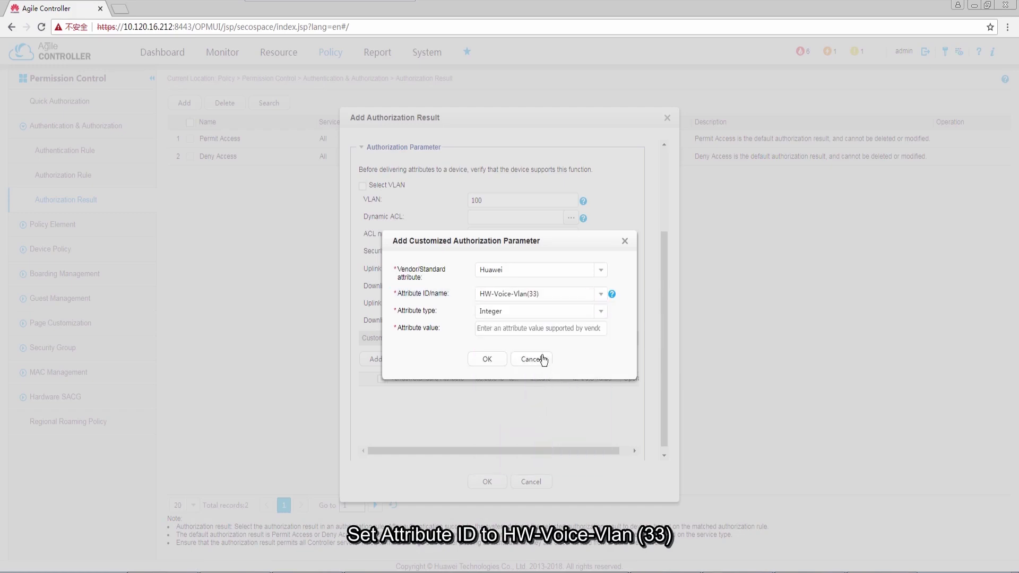
{"action": "left_click", "coordinate": [533, 330]}
{"action": "type", "text": "1"}
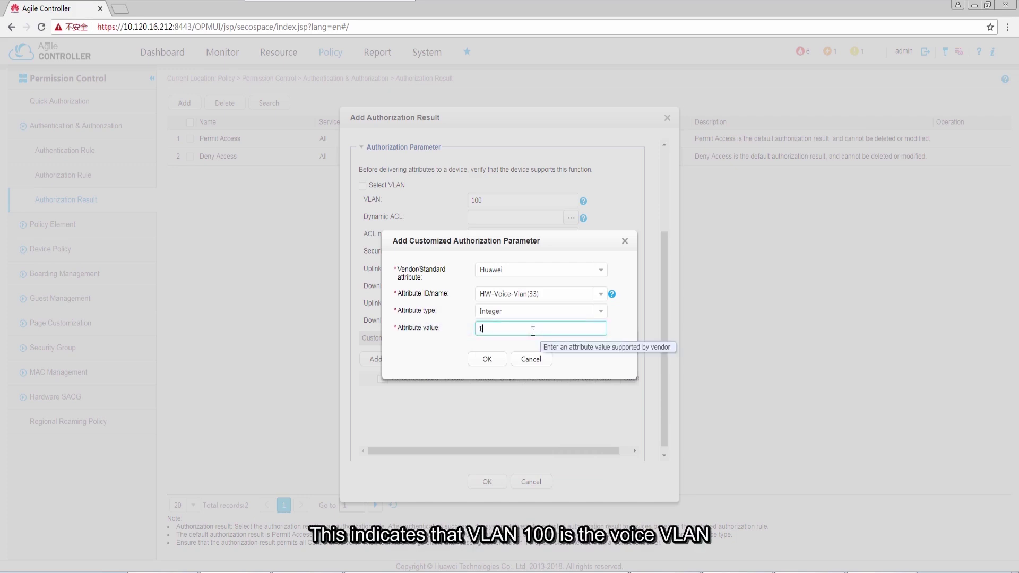
{"action": "left_click", "coordinate": [487, 359]}
Include the HW-Voice-Vlan row and save the voice vlan 100 result
{"action": "left_click", "coordinate": [381, 395]}
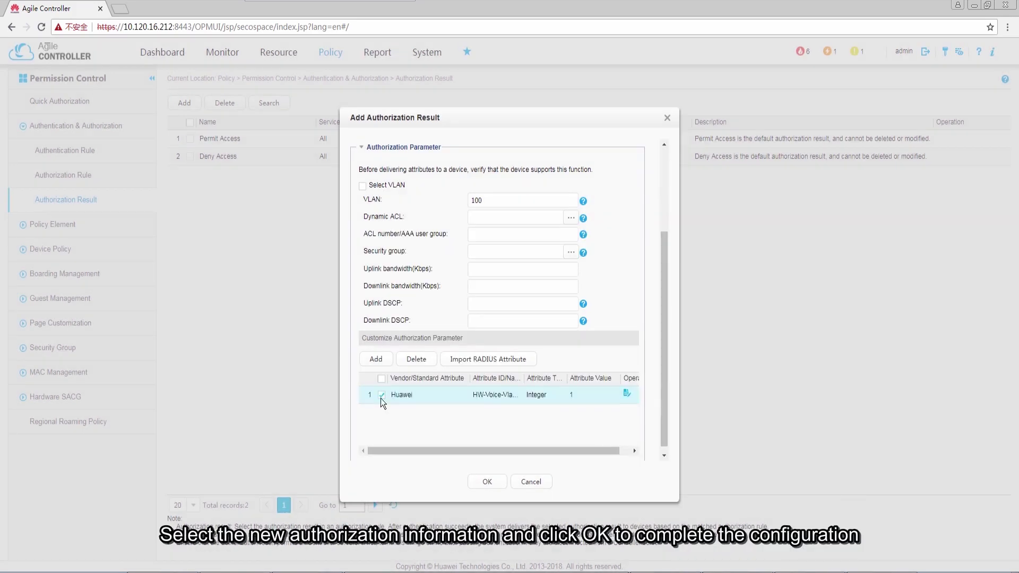
{"action": "left_click", "coordinate": [487, 482]}
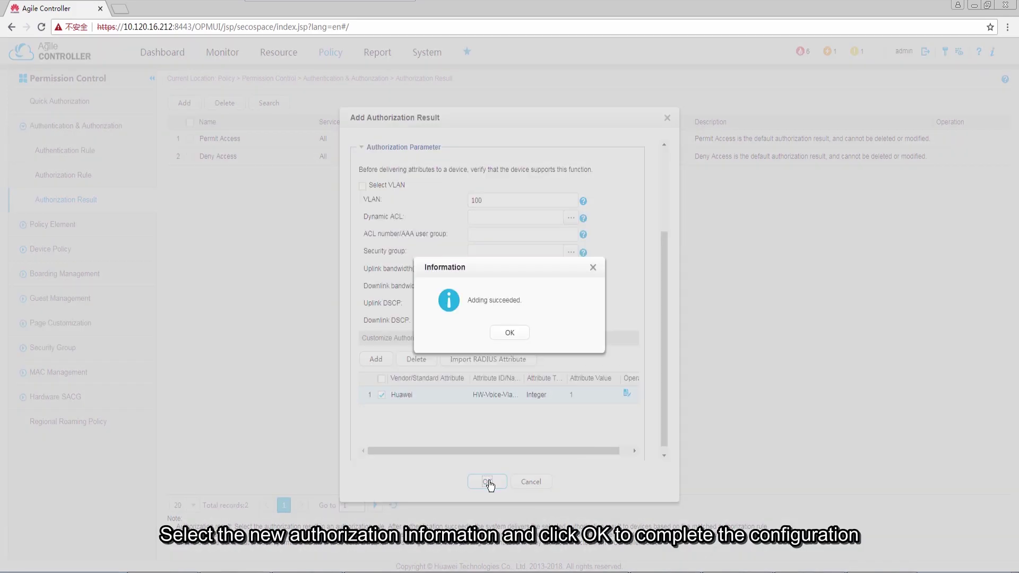
{"action": "left_click", "coordinate": [511, 334]}
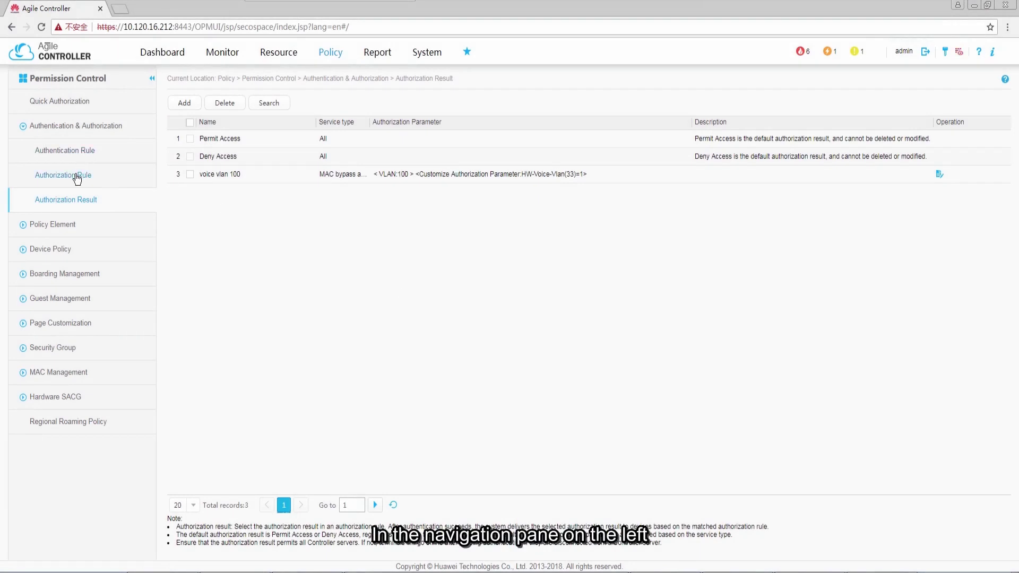
{"action": "left_click", "coordinate": [76, 177]}
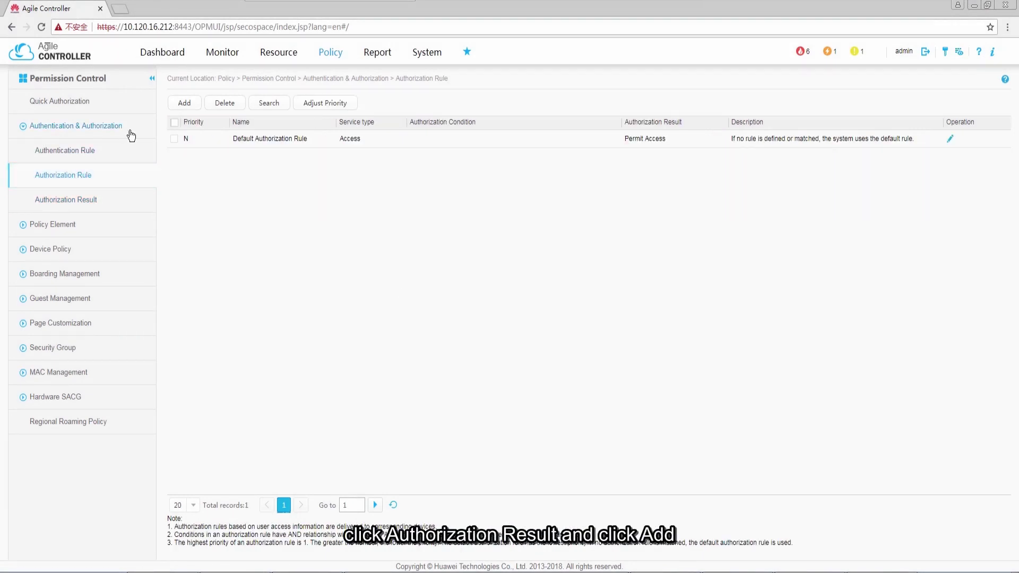
Start authorization rule 'ipphone' for MAC bypass authentication on terminal group ipphone
{"action": "left_click", "coordinate": [183, 103]}
{"action": "type", "text": "ipphone"}
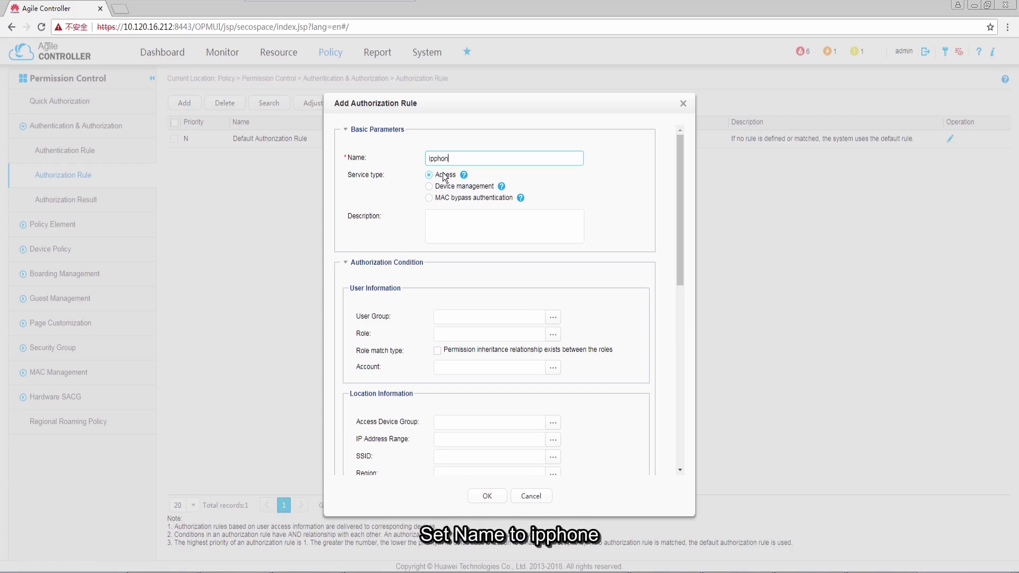
{"action": "left_click", "coordinate": [446, 200]}
{"action": "scroll", "coordinate": [674, 432], "scroll_direction": "down", "scroll_amount": 2}
{"action": "left_click", "coordinate": [554, 349]}
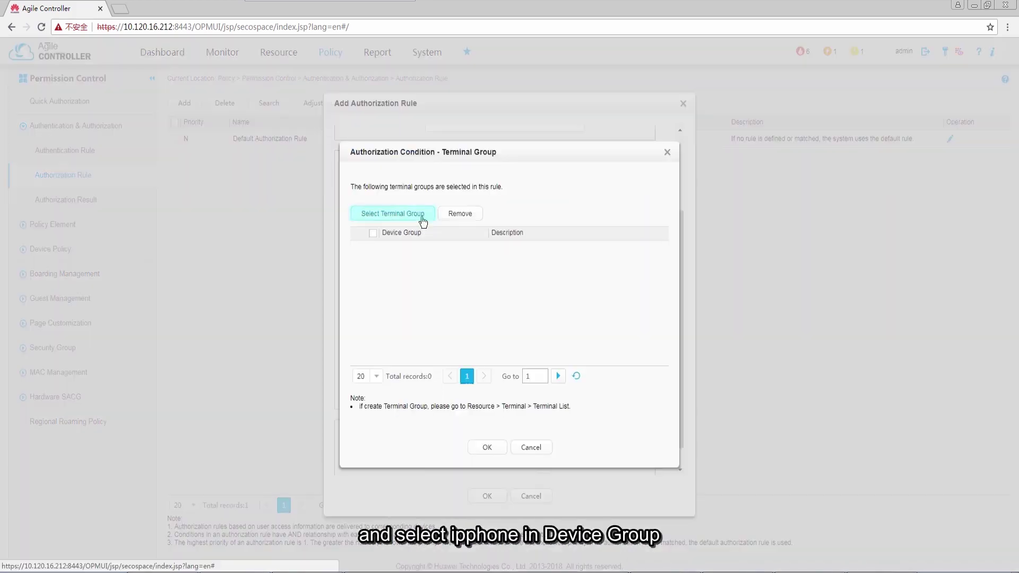
{"action": "left_click", "coordinate": [420, 217]}
{"action": "left_click", "coordinate": [403, 341]}
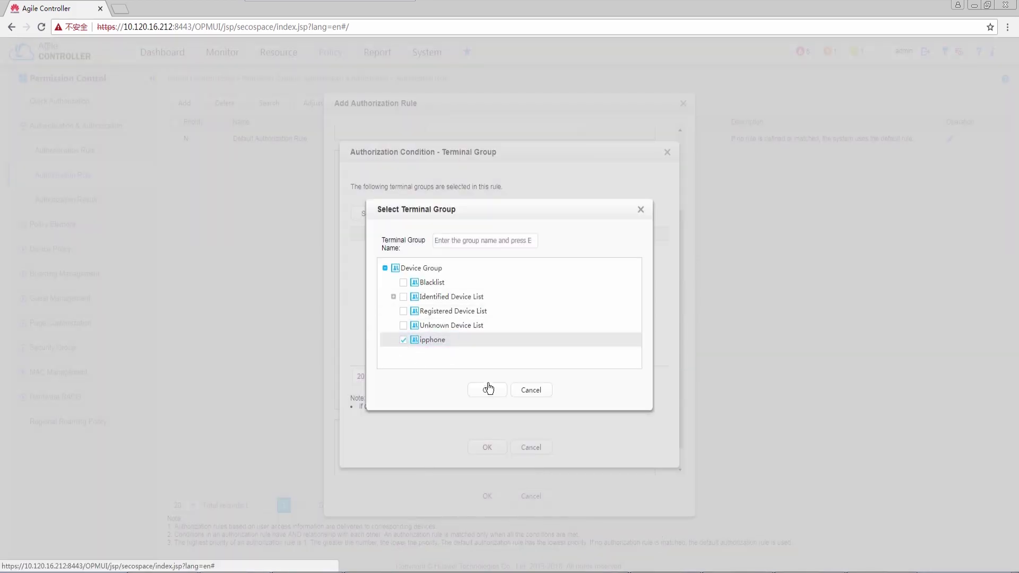
{"action": "left_click", "coordinate": [486, 390]}
{"action": "left_click", "coordinate": [487, 448]}
Grant the voice vlan 100 authorization result and save the rule
{"action": "scroll", "coordinate": [679, 460], "scroll_direction": "down", "scroll_amount": 1}
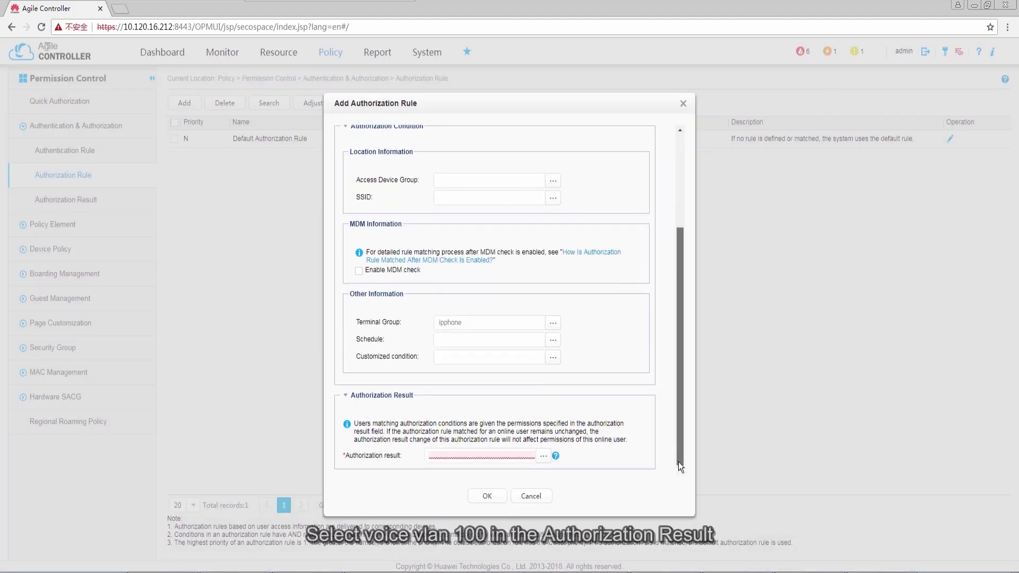
{"action": "left_click", "coordinate": [544, 456]}
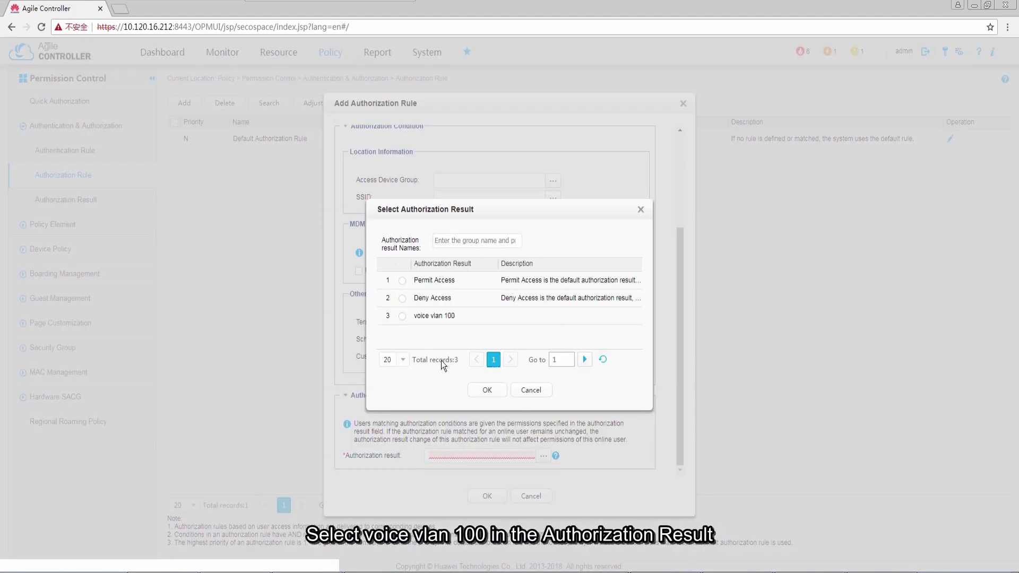
{"action": "left_click", "coordinate": [402, 316]}
{"action": "left_click", "coordinate": [486, 390]}
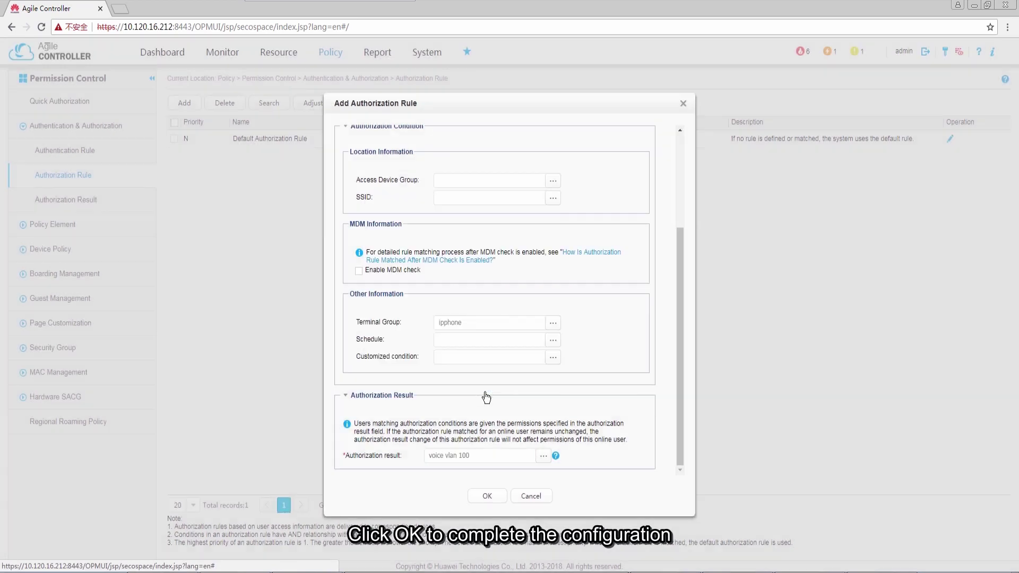
{"action": "left_click", "coordinate": [489, 497]}
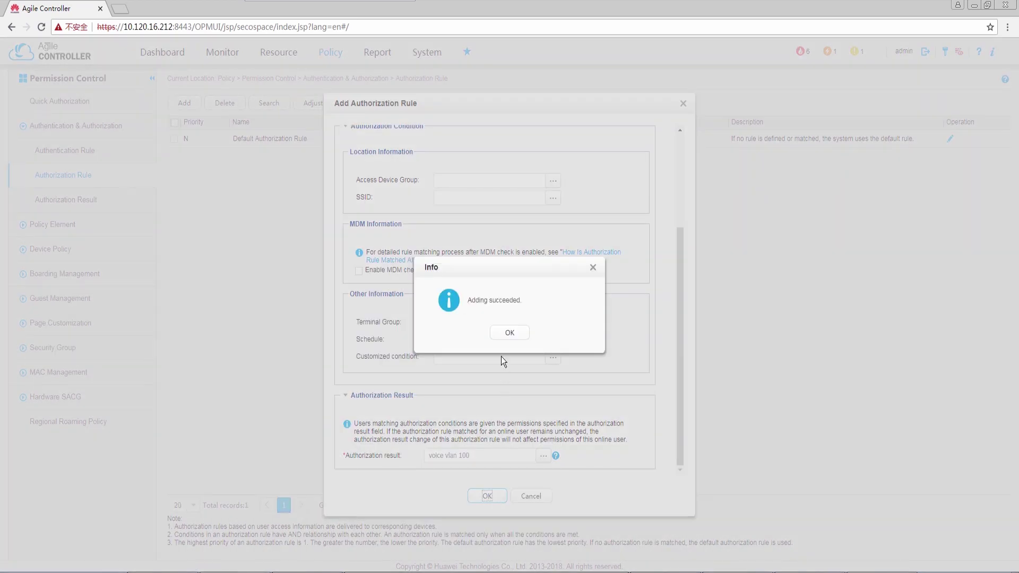
{"action": "left_click", "coordinate": [511, 333]}
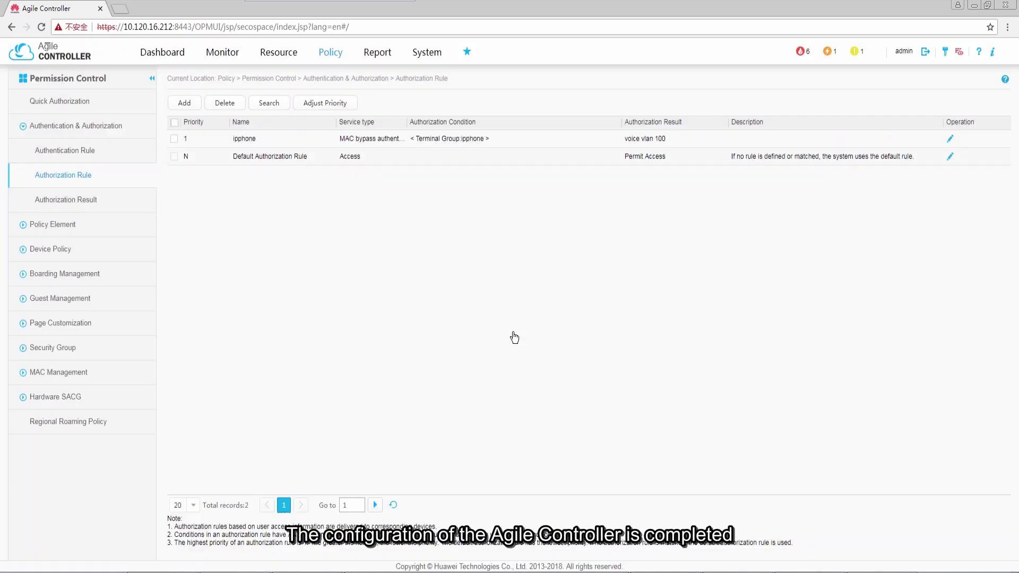